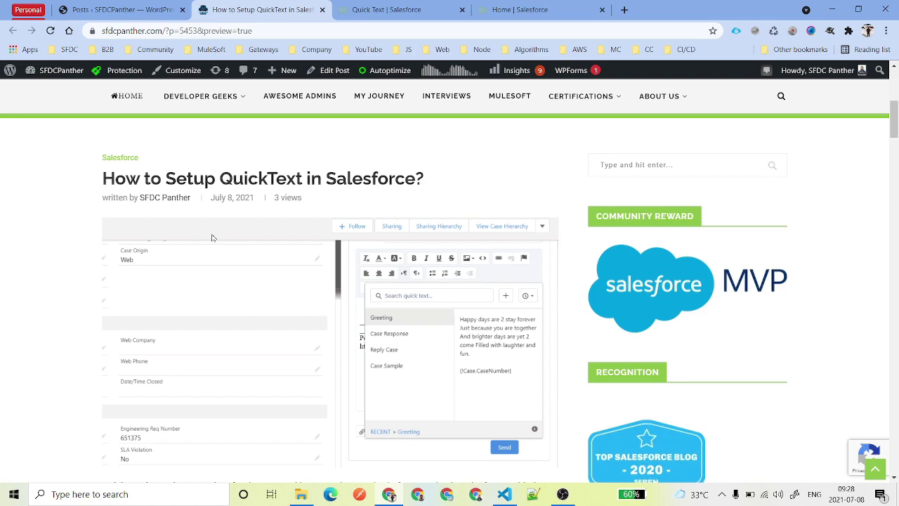
# Read the QuickText setup article's introduction and its Enable Quick Text section
pyautogui.scroll(-4, 210, 236)
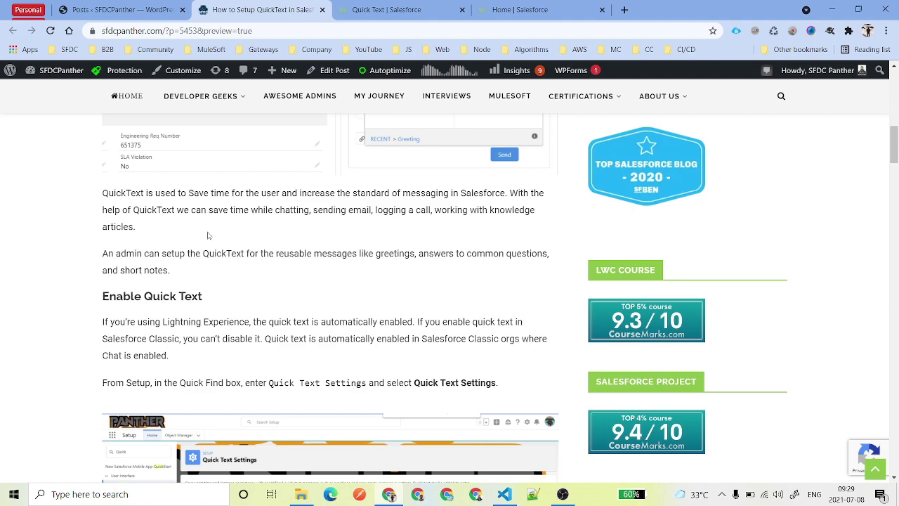
pyautogui.scroll(-3, 180, 200)
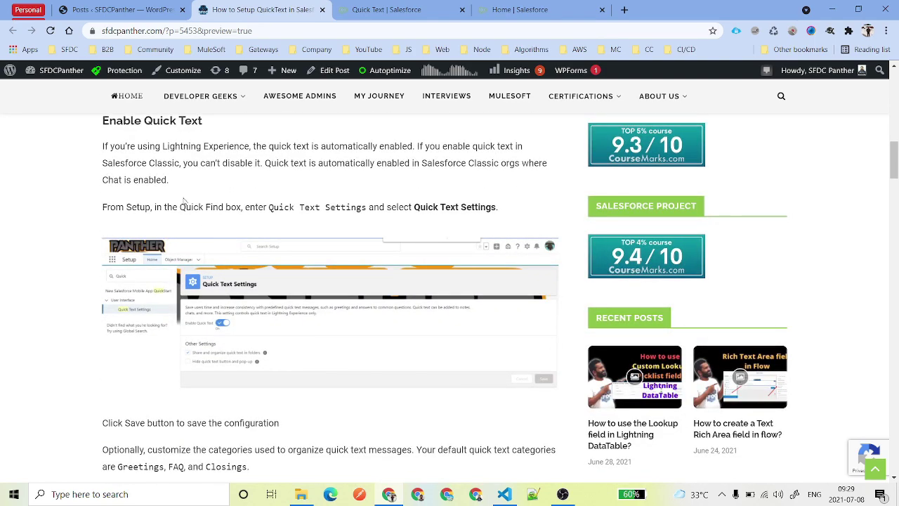
pyautogui.scroll(1, 182, 200)
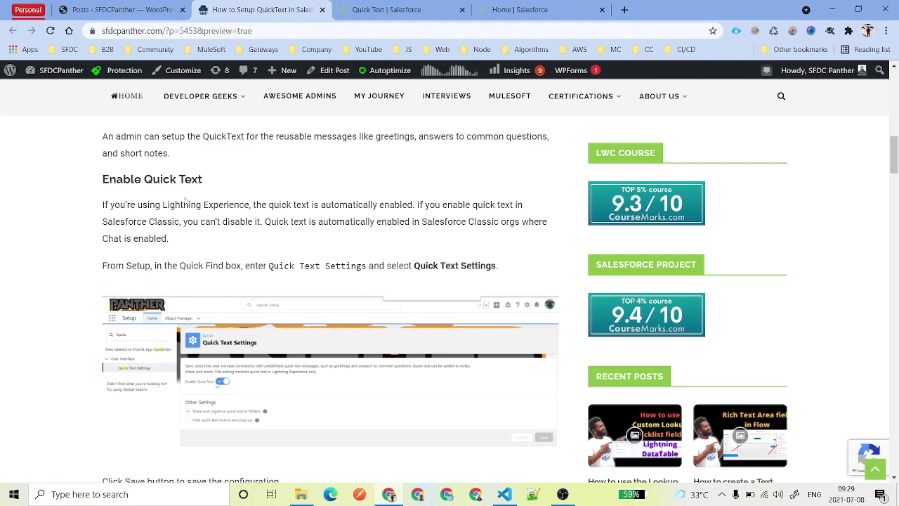
# Switch to Salesforce Setup, find "quick text" among the setup pages and open Quick Text Settings
pyautogui.hotkey('ctrl', '4')
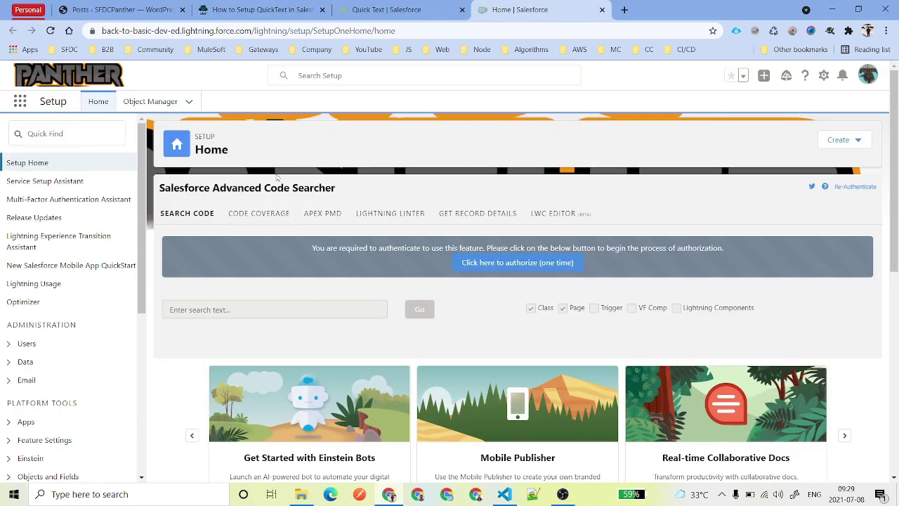
pyautogui.click(28, 134)
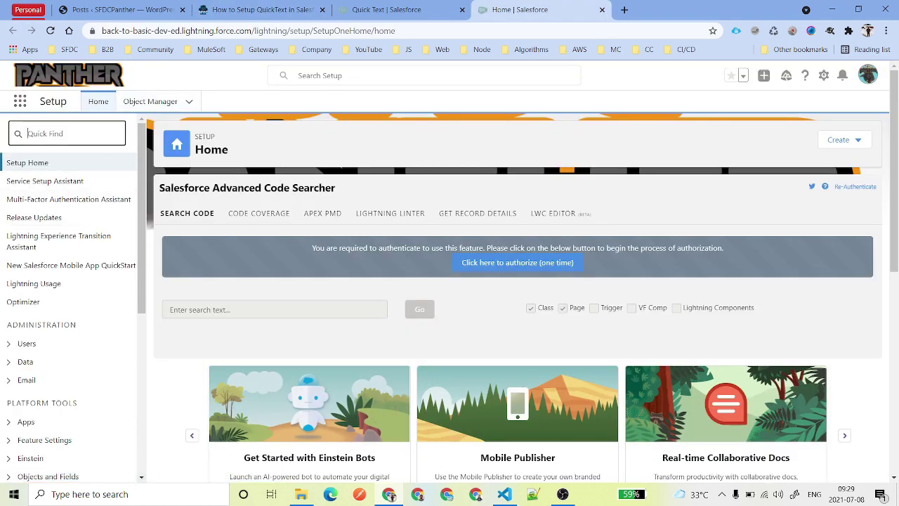
pyautogui.write('quick test')
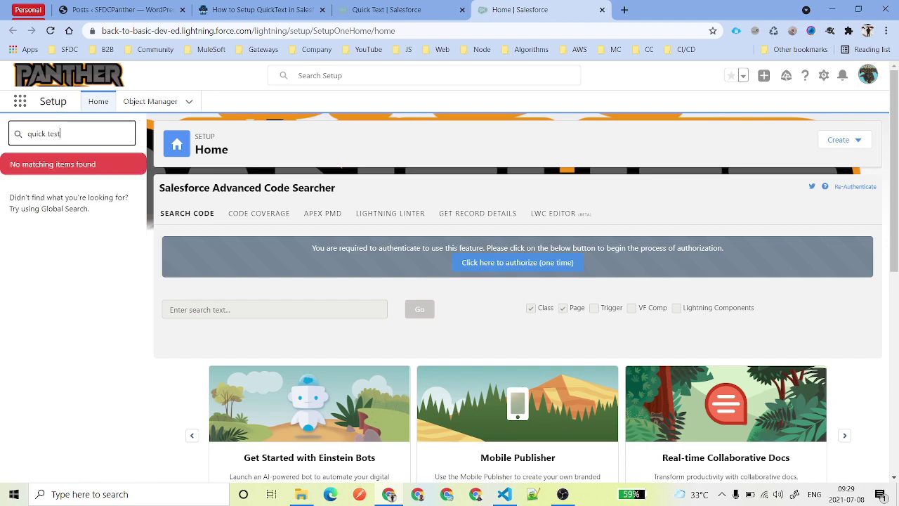
pyautogui.press('BackSpace')
pyautogui.press('BackSpace')
pyautogui.write('xyt')
pyautogui.press('BackSpace')
pyautogui.press('BackSpace')
pyautogui.write('t')
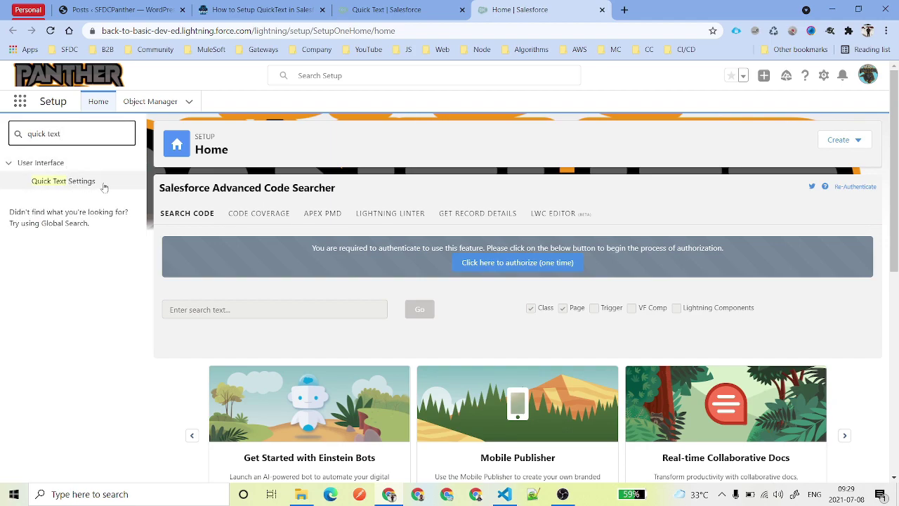
pyautogui.click(58, 181)
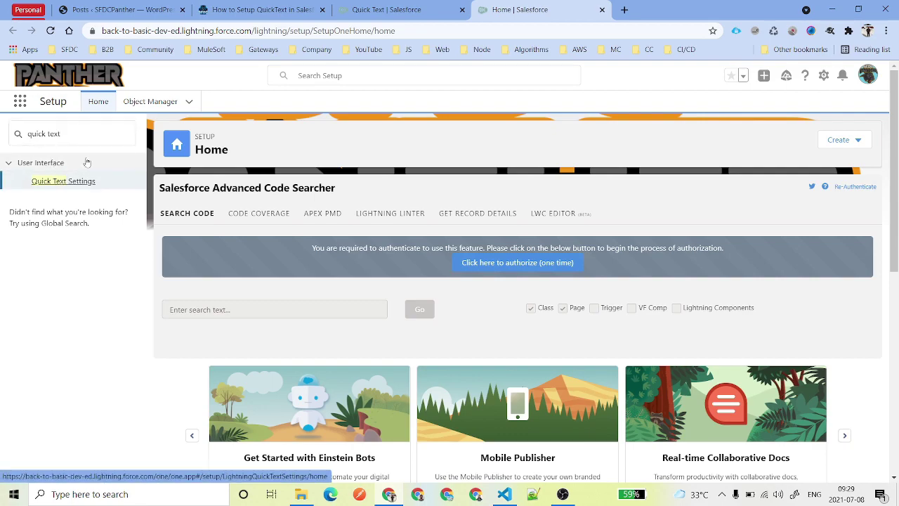
pyautogui.click(89, 187)
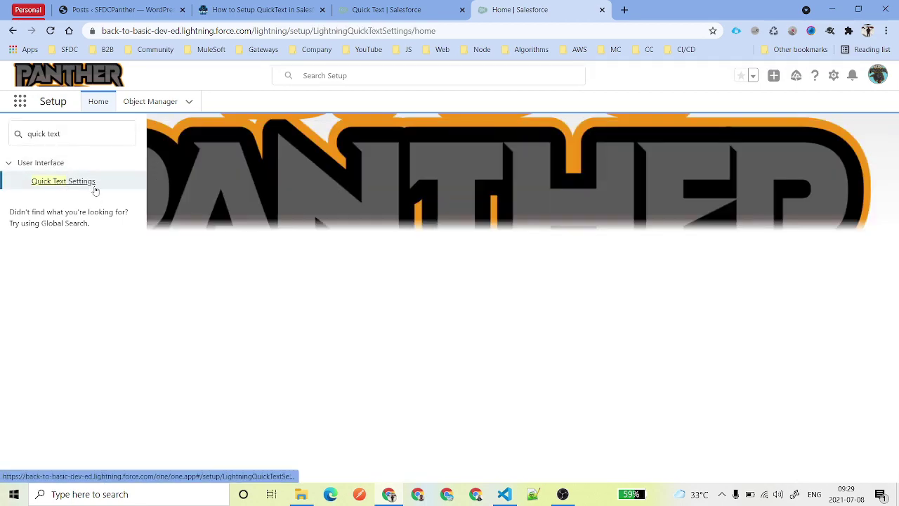
# Turn on Enable Quick Text and review the option to share and organize quick text in folders
pyautogui.click(239, 226)
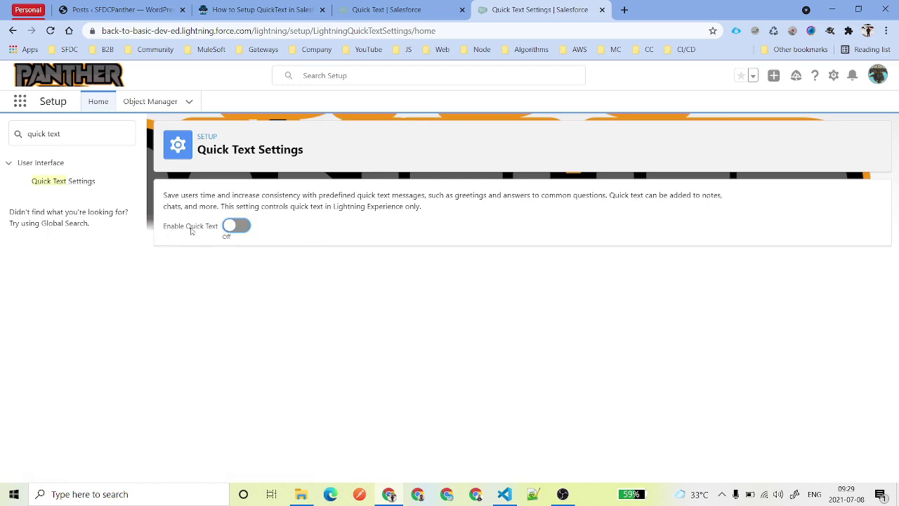
pyautogui.click(241, 230)
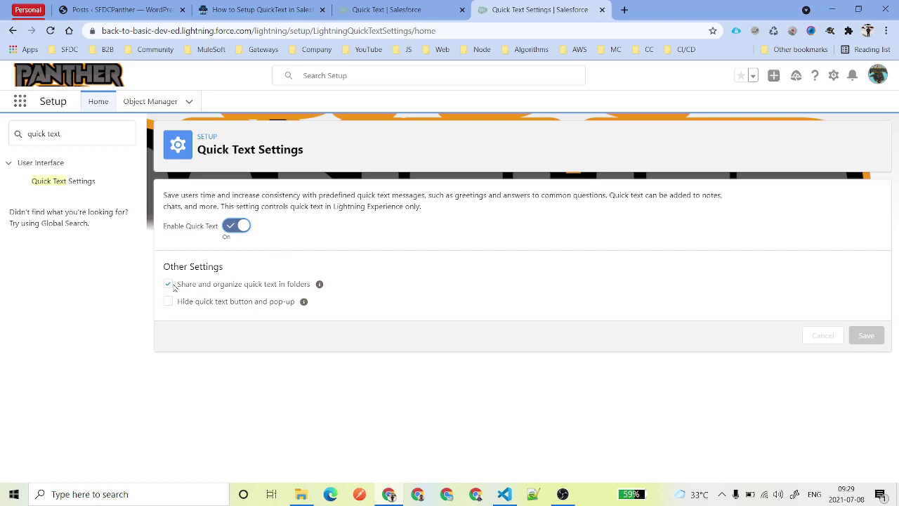
pyautogui.moveTo(180, 286); pyautogui.dragTo(311, 288)
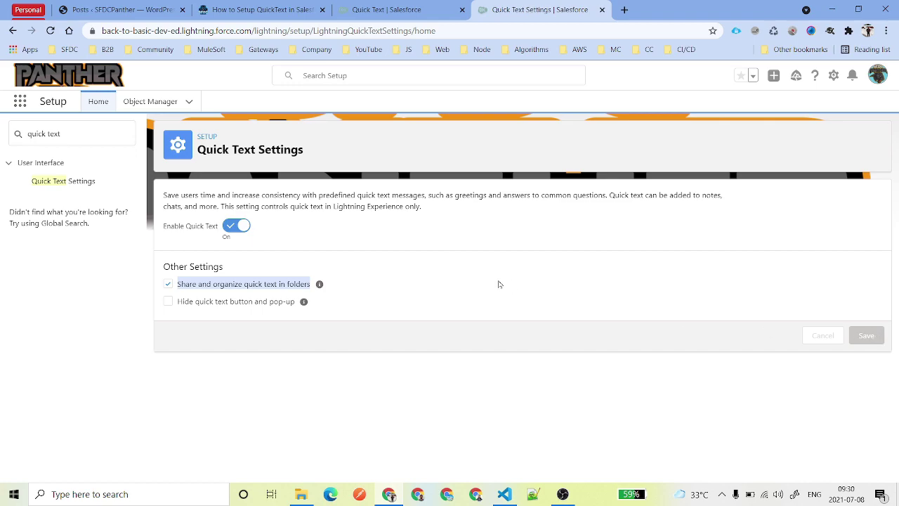
# Find the Quick Text object in Object Manager and open its details
pyautogui.click(146, 102)
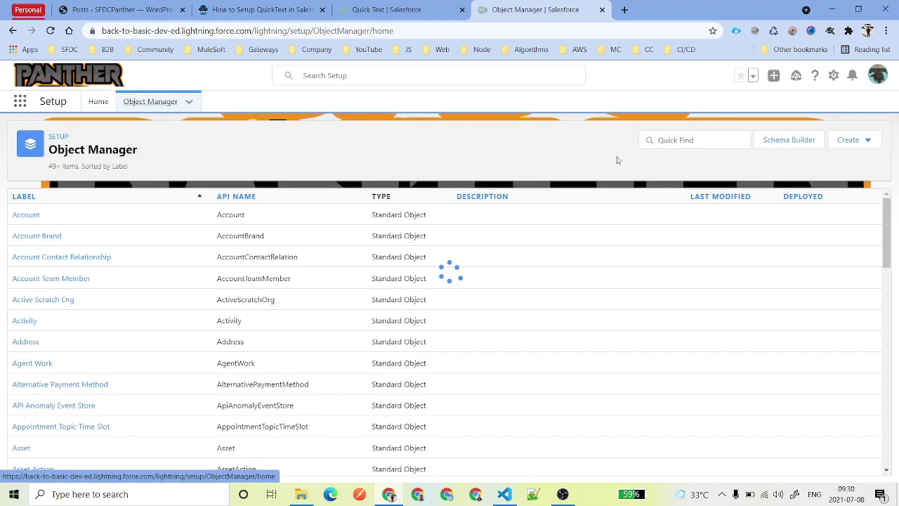
pyautogui.click(685, 140)
pyautogui.write('Quic')
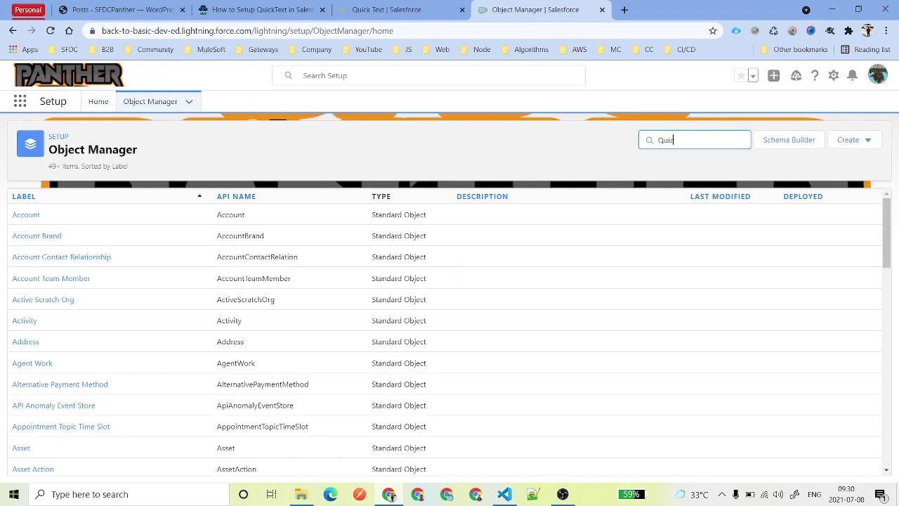
pyautogui.write('k Te')
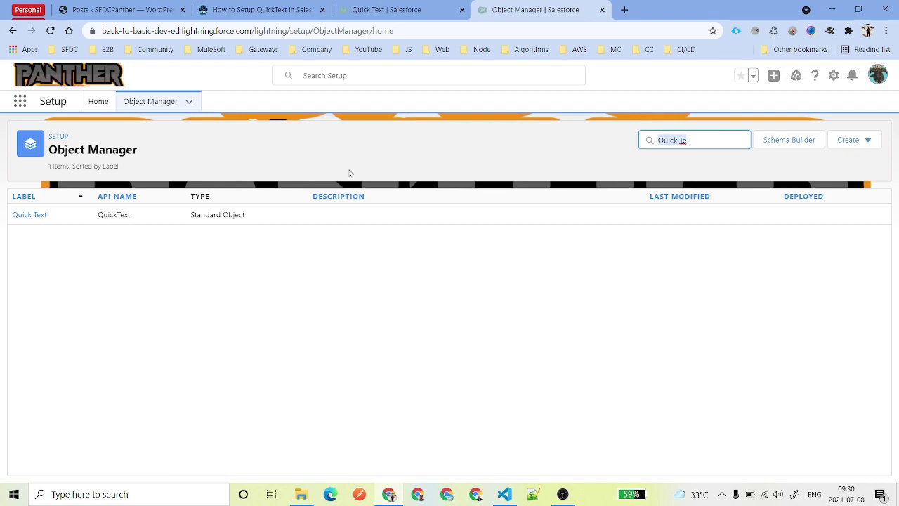
pyautogui.click(24, 215)
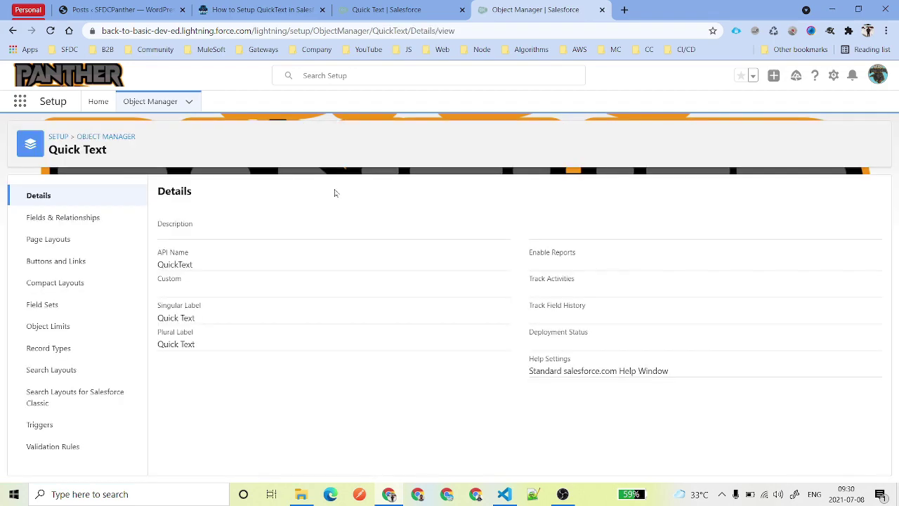
# Open the Quick Text Layout page layout, check the fields in its detail section and save the layout
pyautogui.click(48, 239)
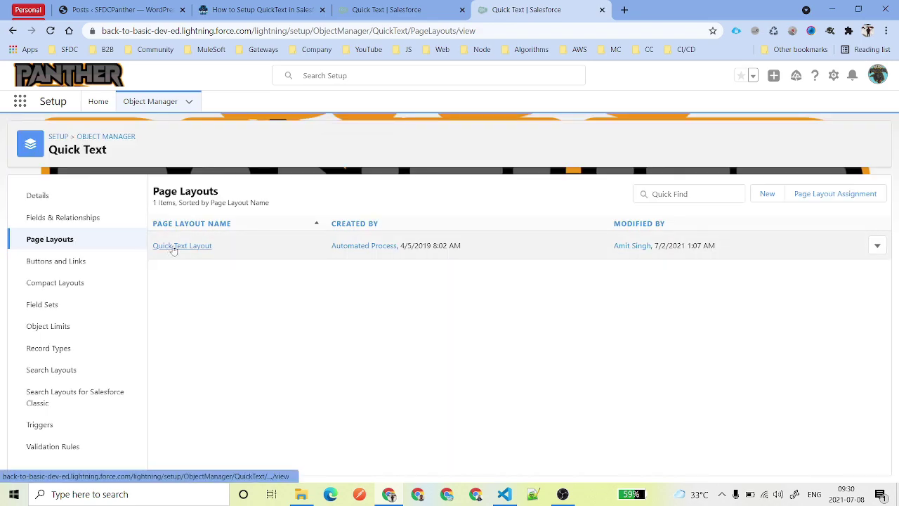
pyautogui.click(173, 248)
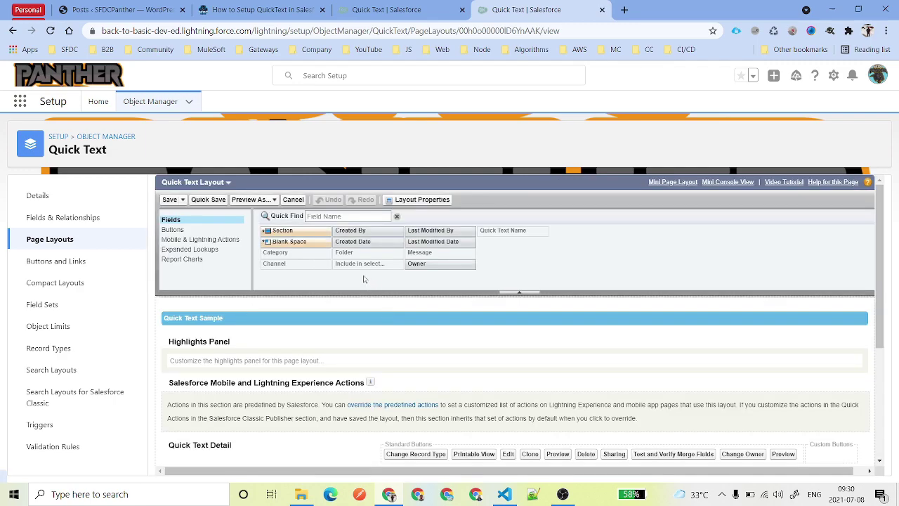
pyautogui.scroll(-2, 353, 256)
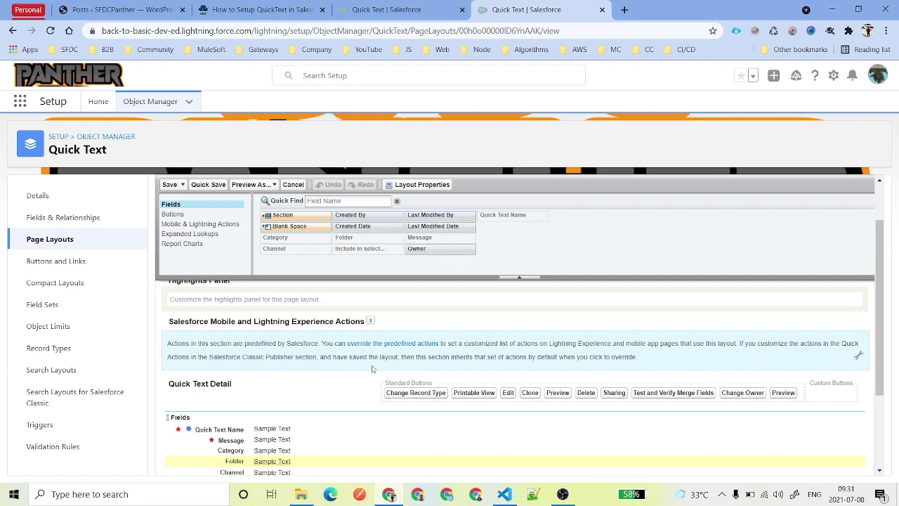
pyautogui.scroll(-2, 373, 369)
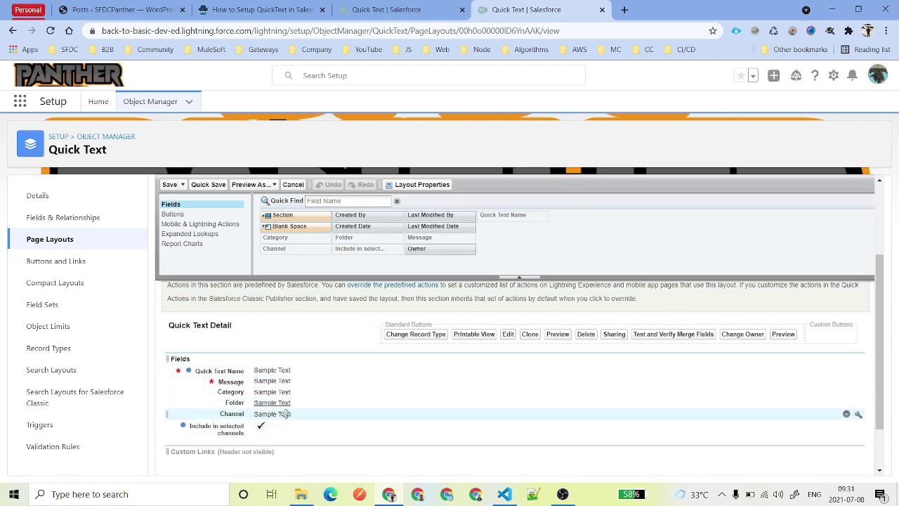
pyautogui.click(169, 185)
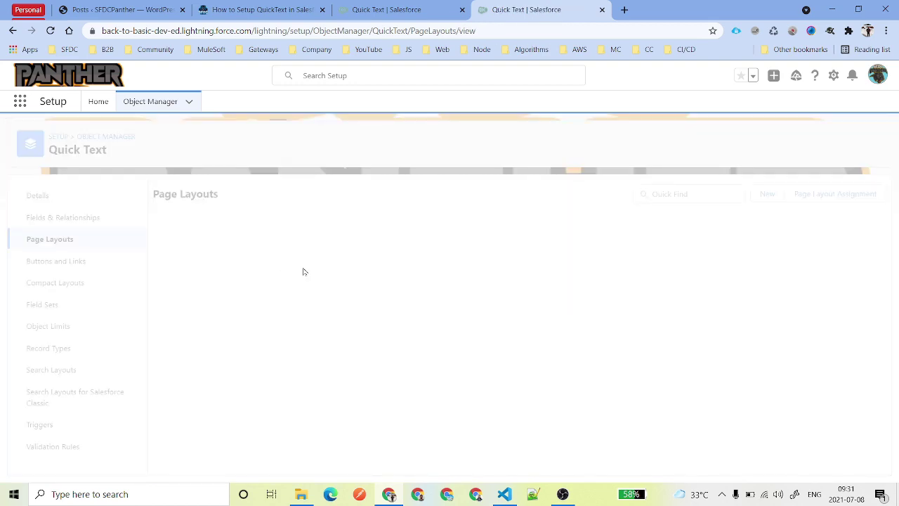
# Open the Category field of the Quick Text object and review its picklist values
pyautogui.click(77, 219)
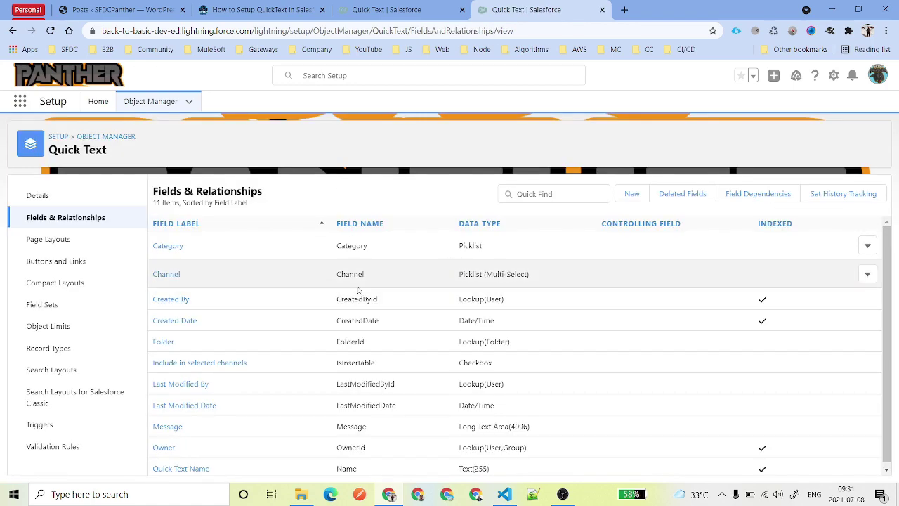
pyautogui.click(177, 250)
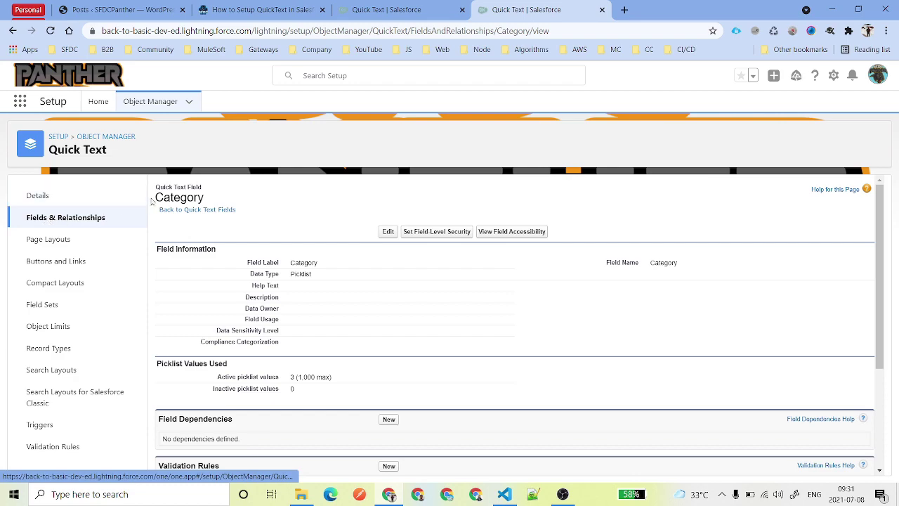
pyautogui.moveTo(151, 202); pyautogui.dragTo(294, 204)
pyautogui.scroll(-3, 295, 199)
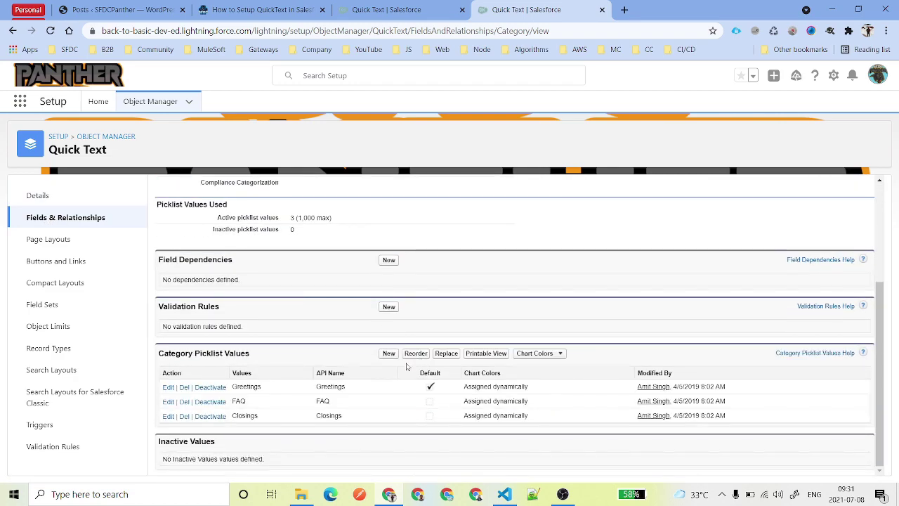
pyautogui.moveTo(281, 387); pyautogui.dragTo(354, 422)
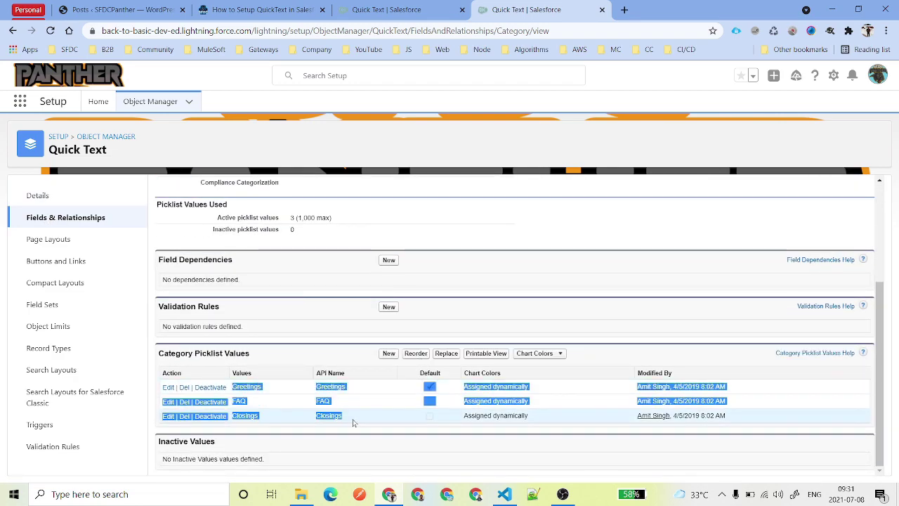
pyautogui.click(354, 421)
# Add the picklist value Email to the Category field, save it and check the values list
pyautogui.click(388, 353)
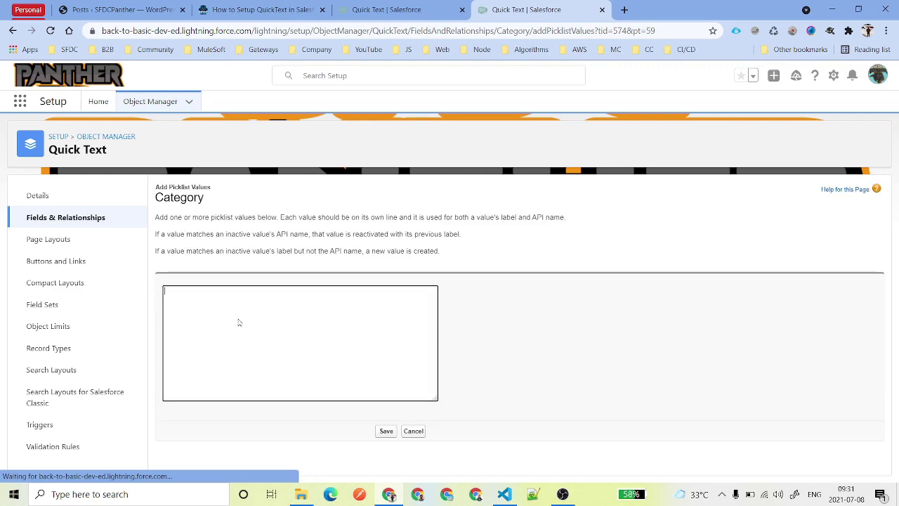
pyautogui.write('Emai')
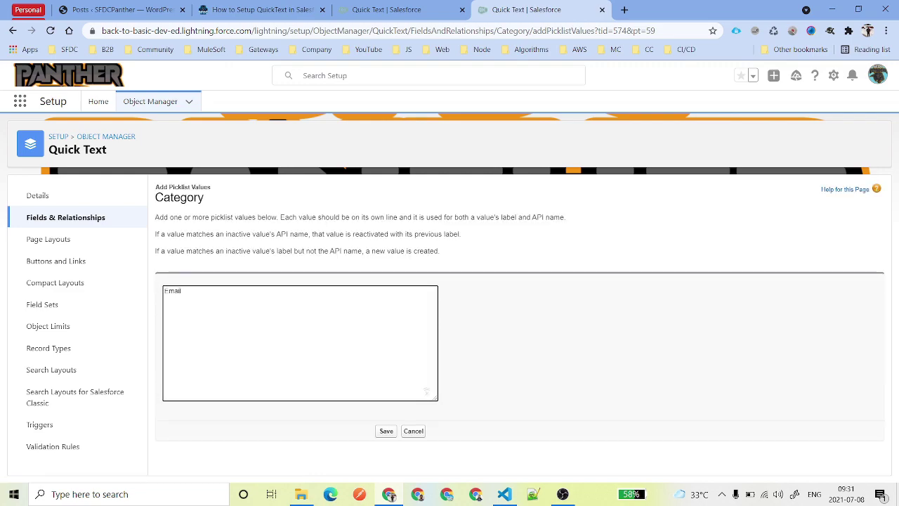
pyautogui.write('l')
pyautogui.click(386, 432)
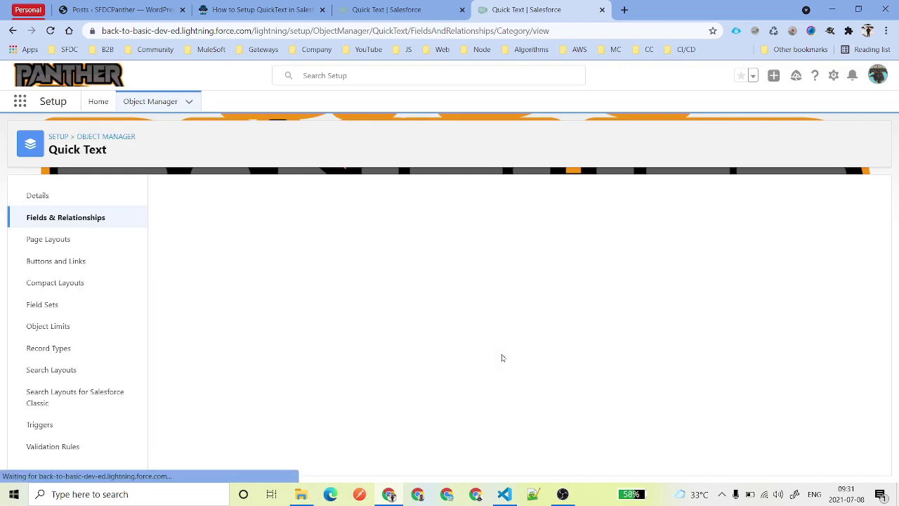
pyautogui.scroll(-3, 503, 360)
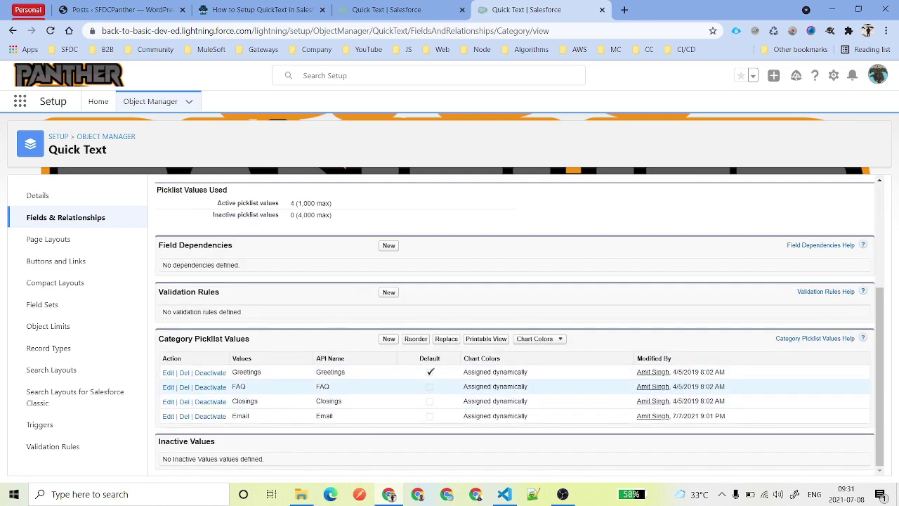
pyautogui.moveTo(336, 417); pyautogui.dragTo(295, 344)
pyautogui.click(295, 341)
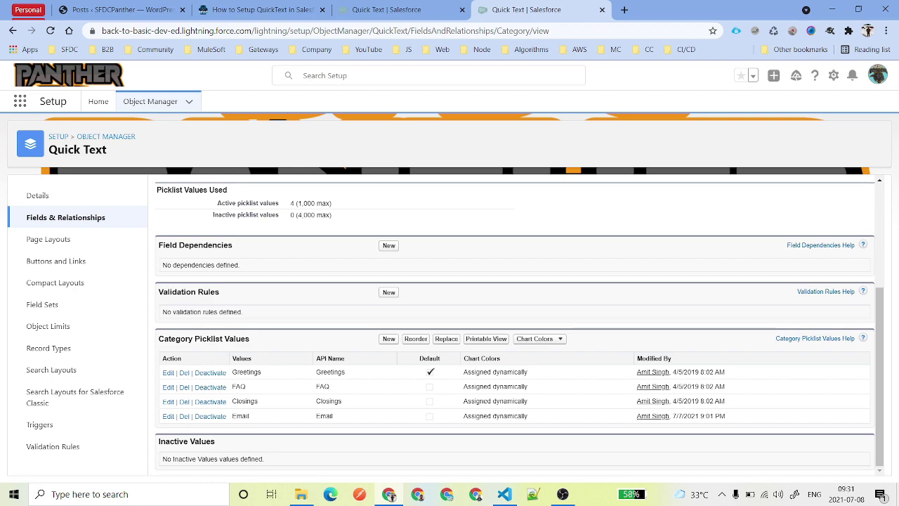
# Return to the MAX FIT app, search the App Launcher for "Quick" and open the Quick Text list
pyautogui.click(386, 9)
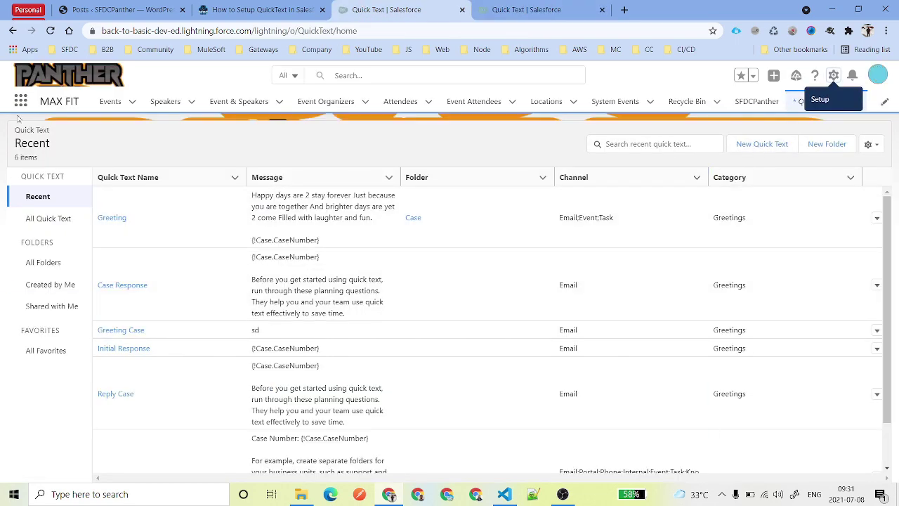
pyautogui.click(21, 102)
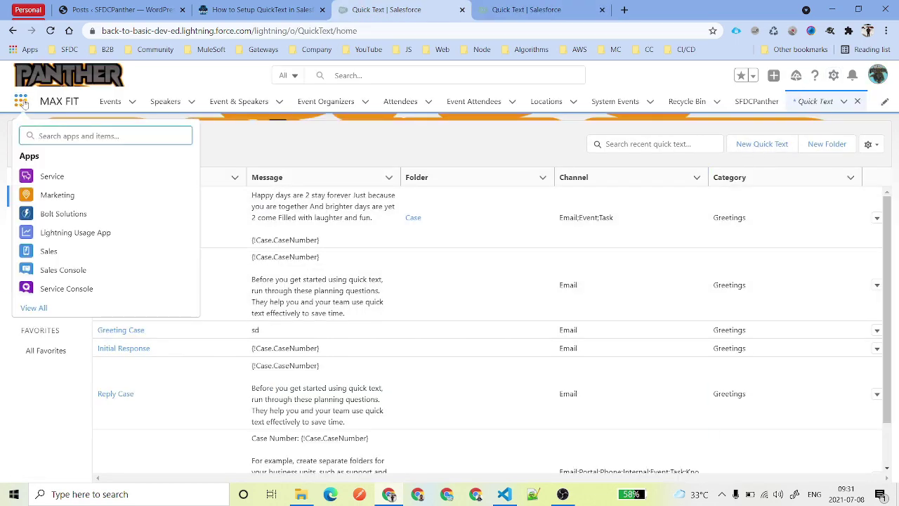
pyautogui.write('Quick')
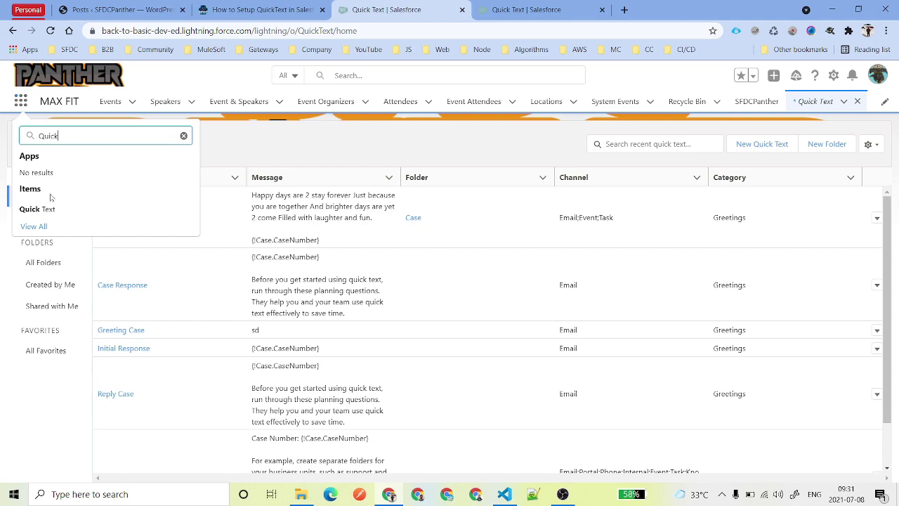
pyautogui.click(41, 209)
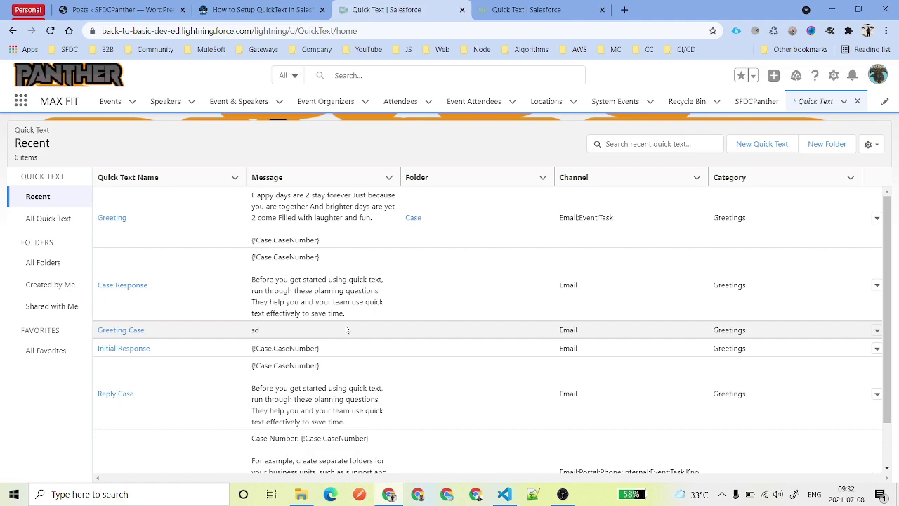
# Create a new quick text folder labelled Case Email Response and save it
pyautogui.click(826, 147)
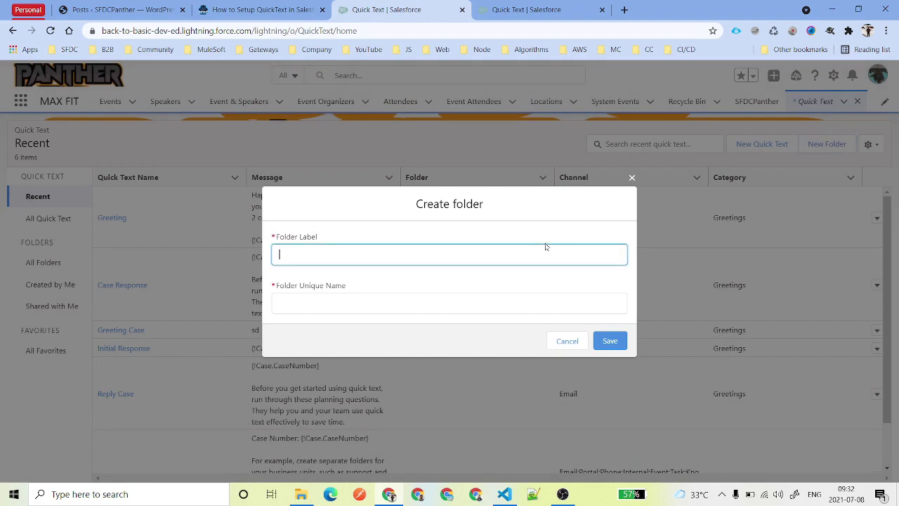
pyautogui.write('Case Email')
pyautogui.press('Return')
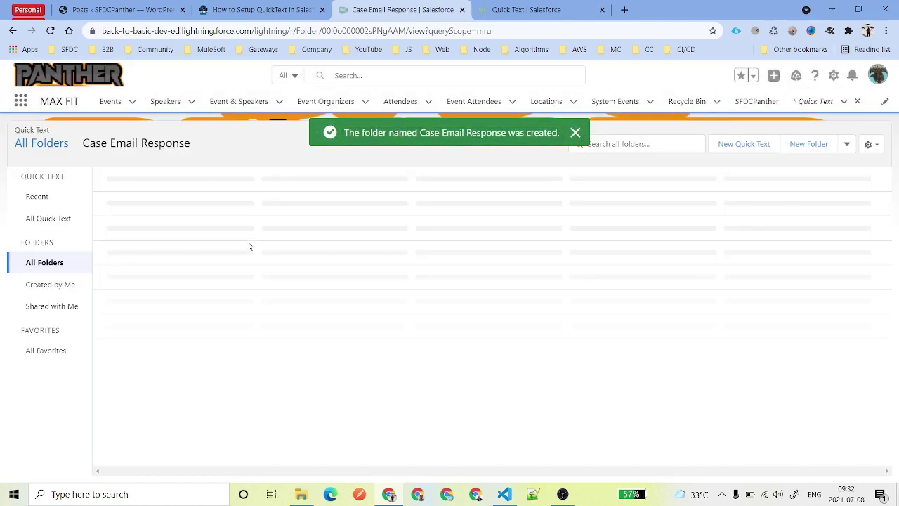
# Start a new quick text named Case Initial Response and insert the Case object's Case Number merge field into its message
pyautogui.click(754, 149)
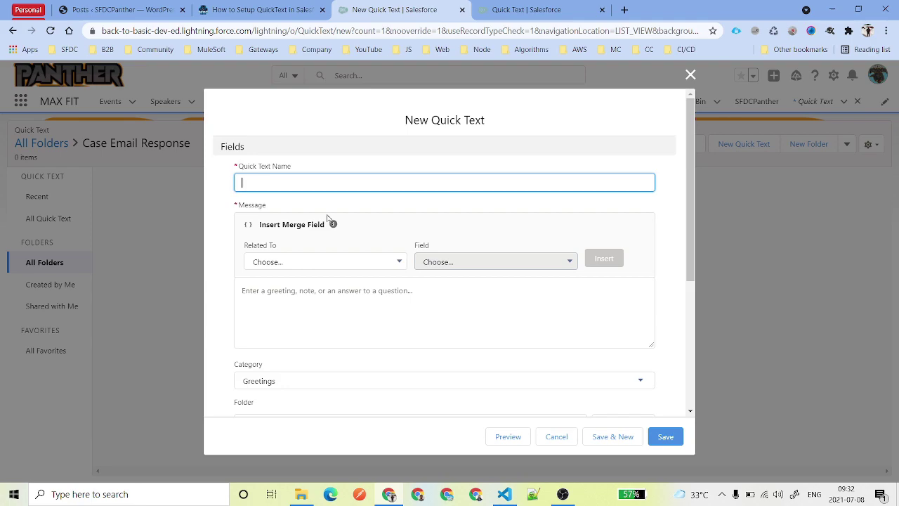
pyautogui.write('Case Initial Response')
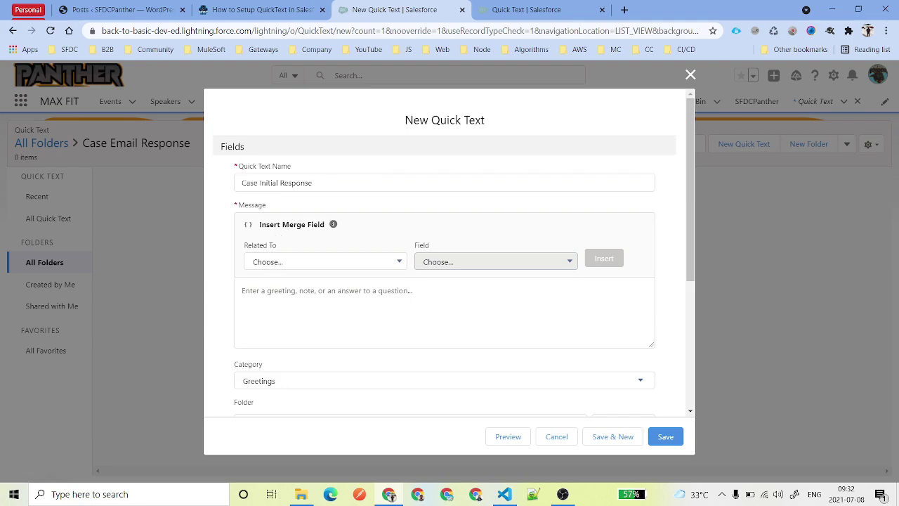
pyautogui.moveTo(259, 224); pyautogui.dragTo(330, 224)
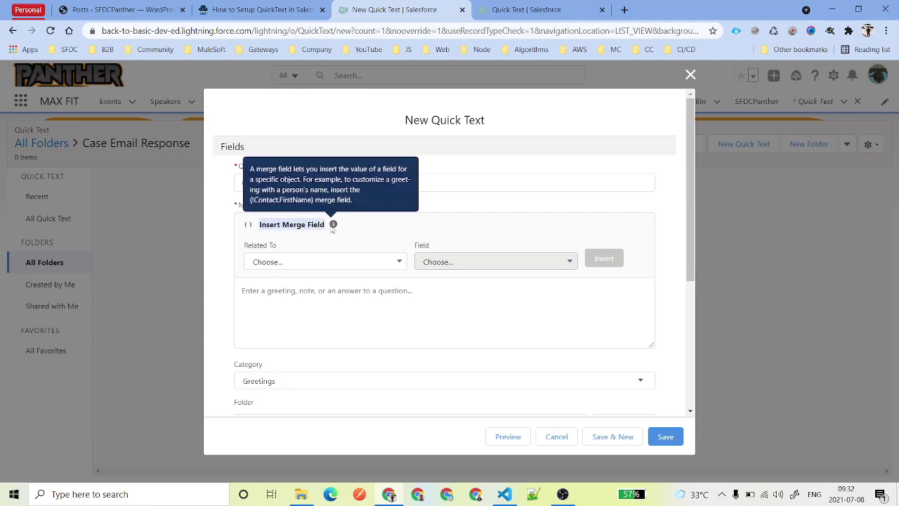
pyautogui.click(354, 261)
pyautogui.click(312, 318)
pyautogui.click(482, 261)
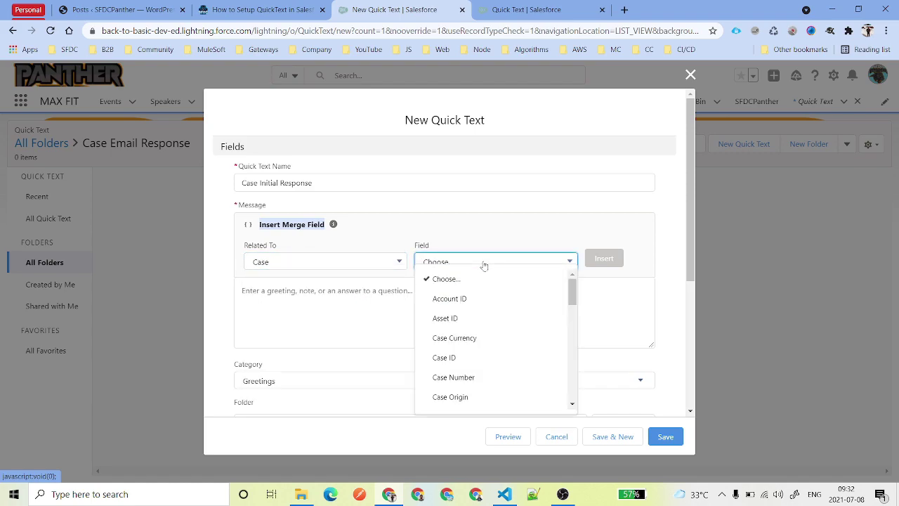
pyautogui.click(496, 378)
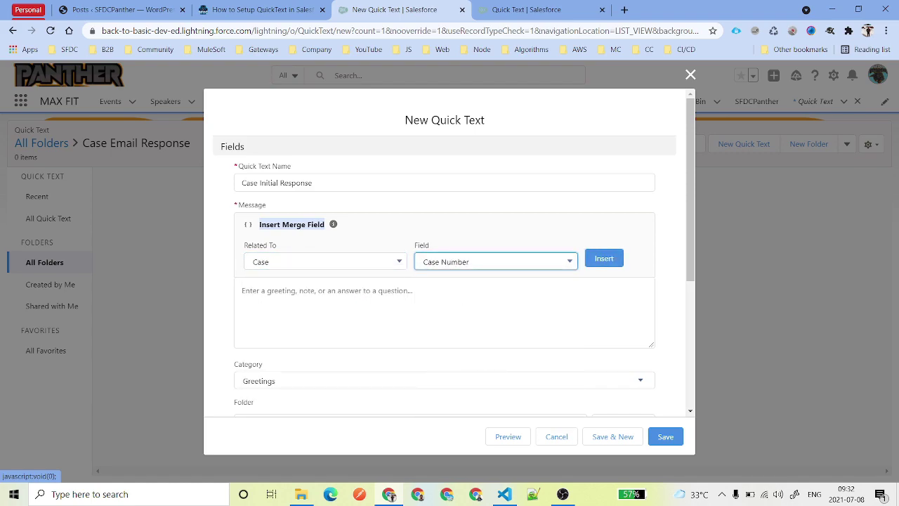
pyautogui.click(604, 258)
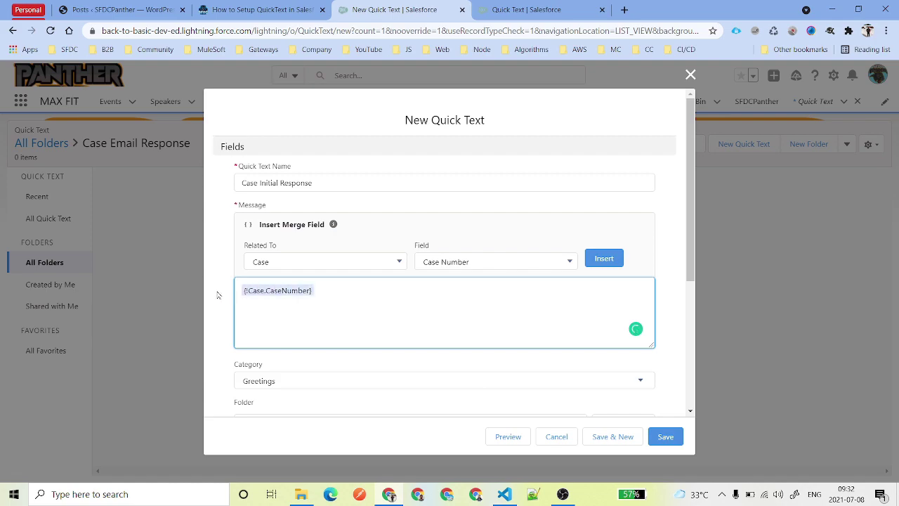
# Write "Dear Customer. My name is and I have taken ownership of the case {!Case.CaseNumber} . We will get back to you if anything is needed. Thanks & Regards,"
pyautogui.press('BackSpace')
pyautogui.write('Dear ')
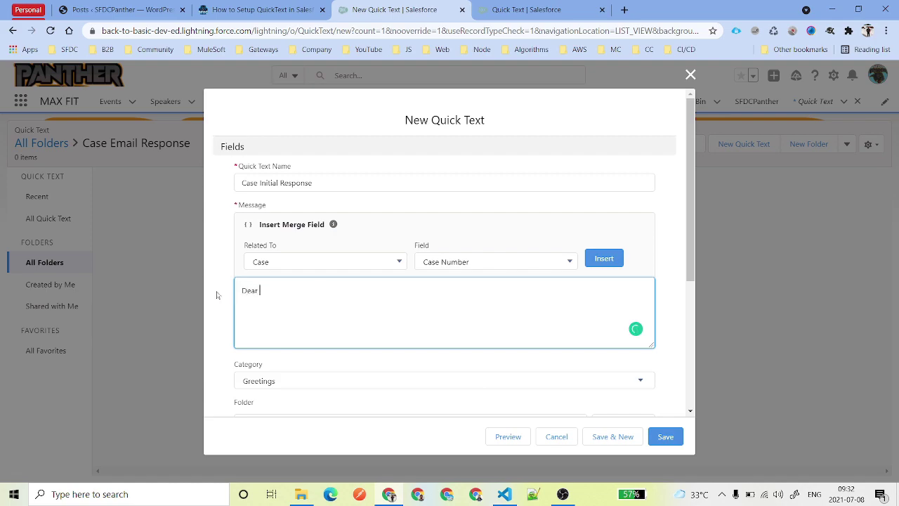
pyautogui.write('Customer.')
pyautogui.press('Return')
pyautogui.press('Return')
pyautogui.write('My Name is and I jave taken ownership of the case {!Case.CaseNumber} .')
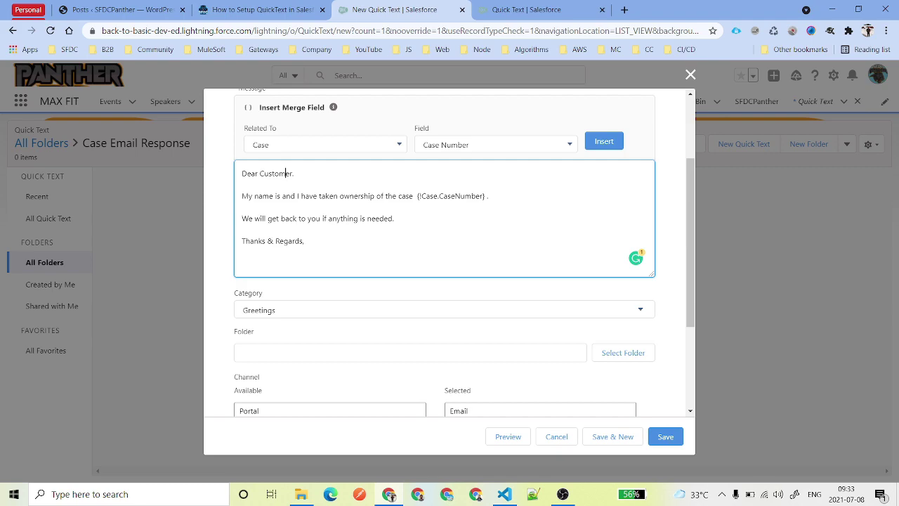
pyautogui.moveTo(395, 219); pyautogui.dragTo(242, 218)
# Insert the User object's Full Name merge field {!User.Name} on its own line below "Thanks & Regards," in the message
pyautogui.click(304, 241)
pyautogui.scroll(1, 281, 181)
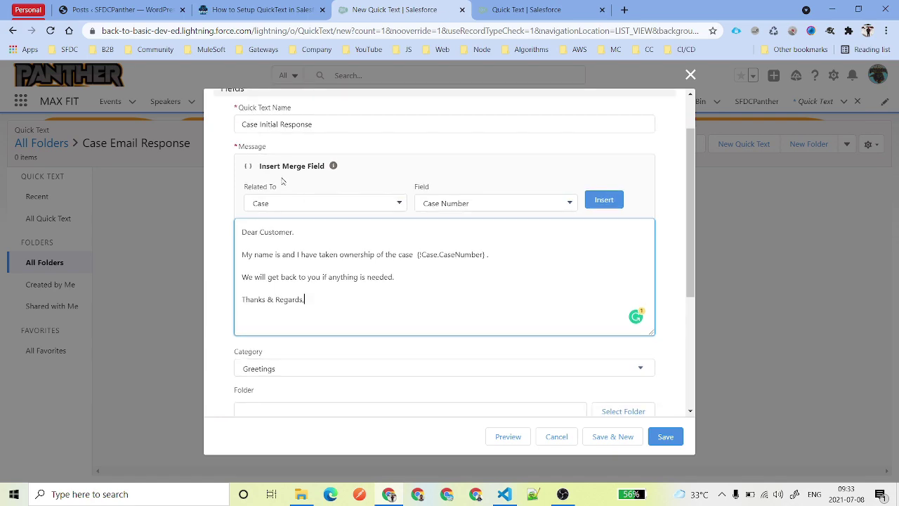
pyautogui.click(293, 203)
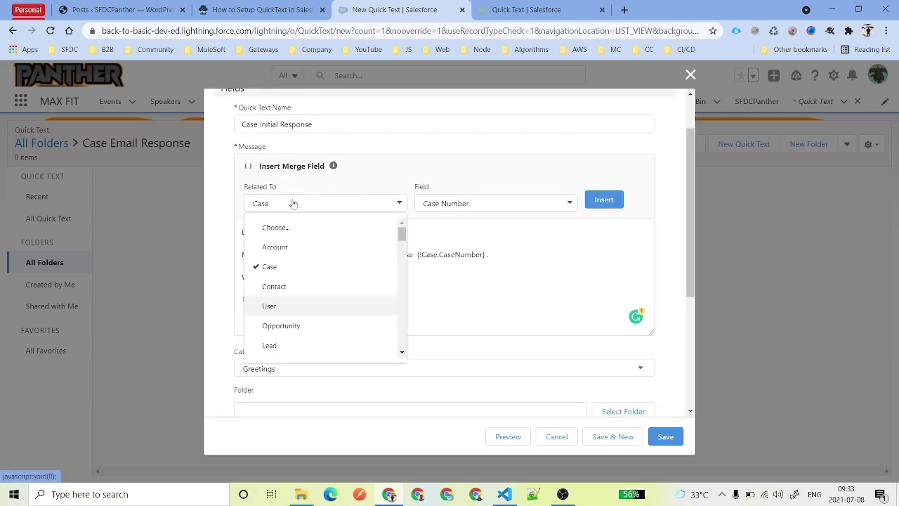
pyautogui.click(313, 307)
pyautogui.click(508, 204)
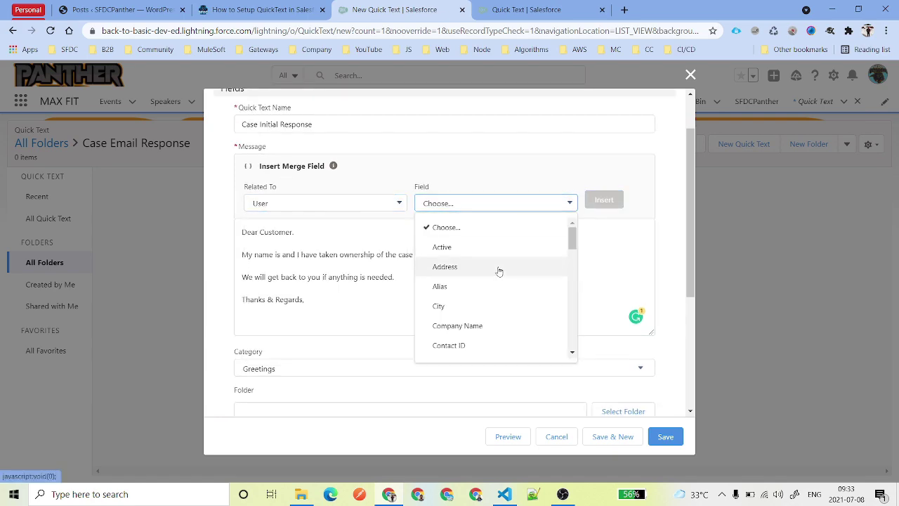
pyautogui.scroll(-1, 500, 281)
pyautogui.scroll(-2, 483, 319)
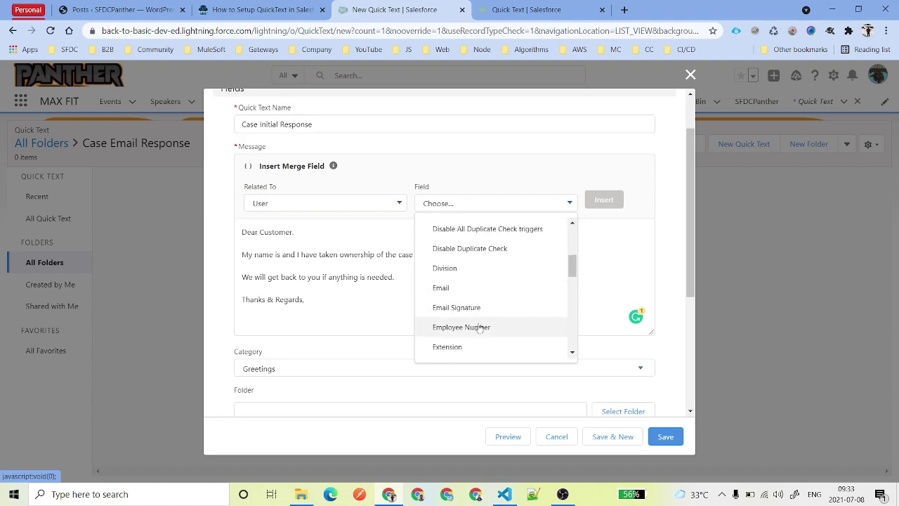
pyautogui.scroll(-1, 477, 327)
pyautogui.click(480, 344)
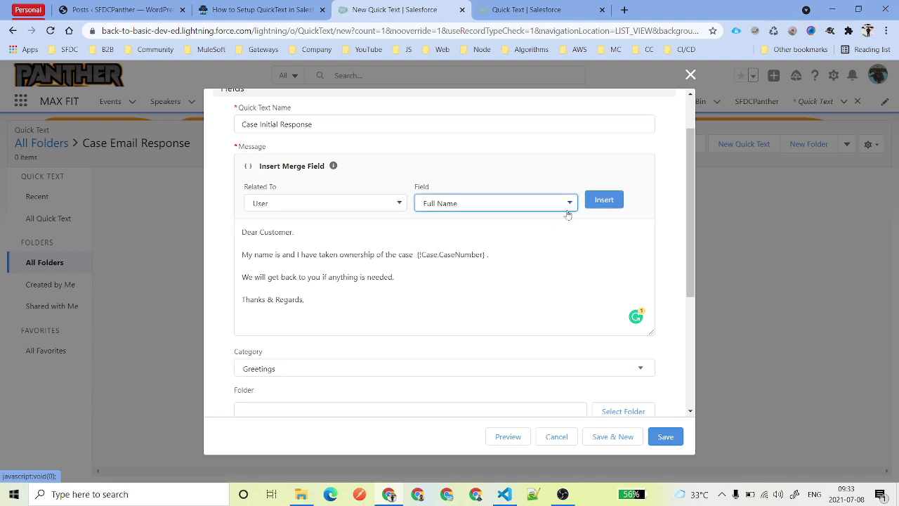
pyautogui.click(604, 199)
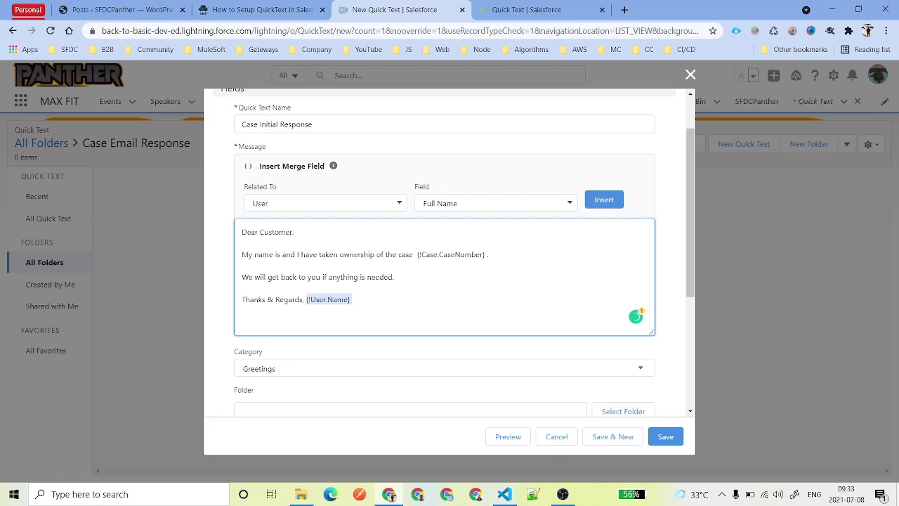
pyautogui.press('BackSpace')
pyautogui.write('{!User.Name}')
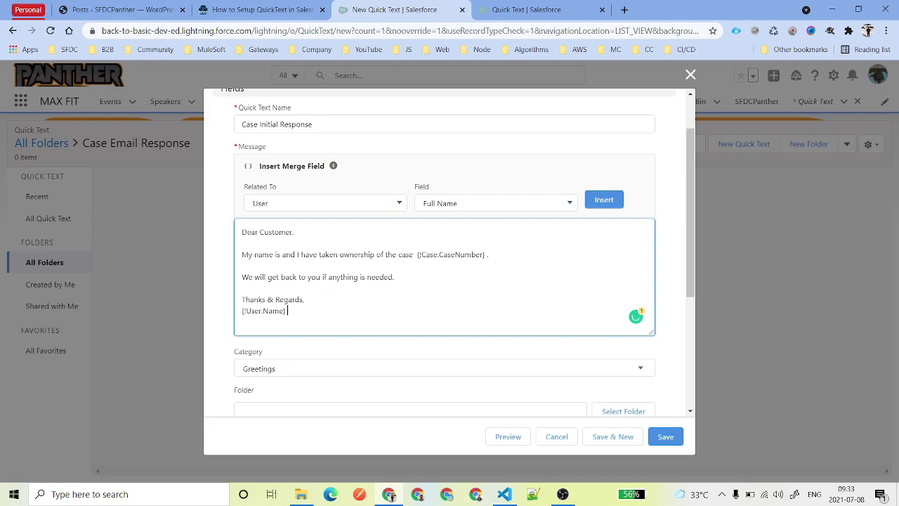
# Add the {!User.Name} merge field after "My name is" in the message and remove the extra space behind it
pyautogui.write('{!User.Name}')
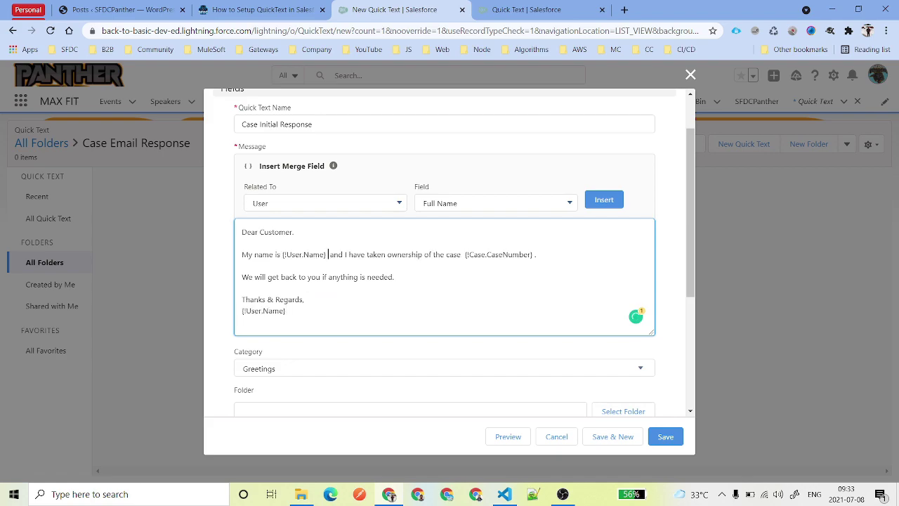
pyautogui.press('BackSpace')
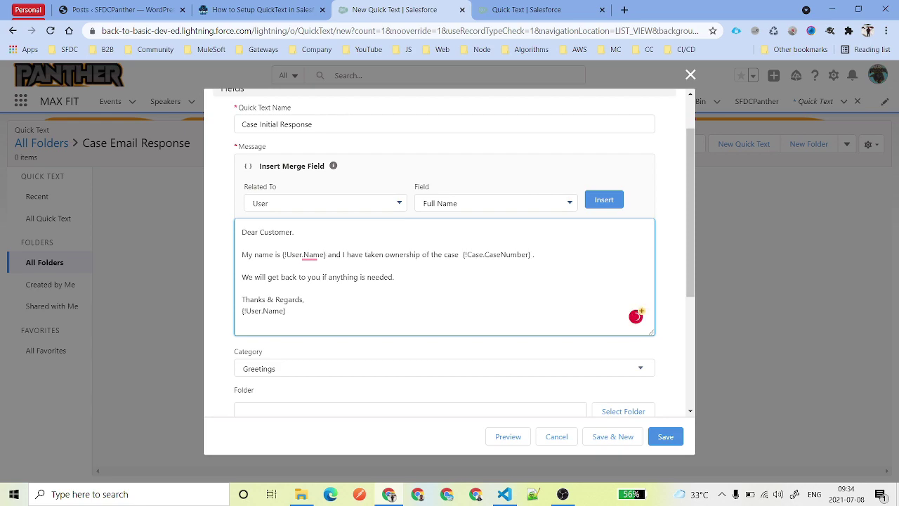
pyautogui.hotkey('ctrl', 'a')
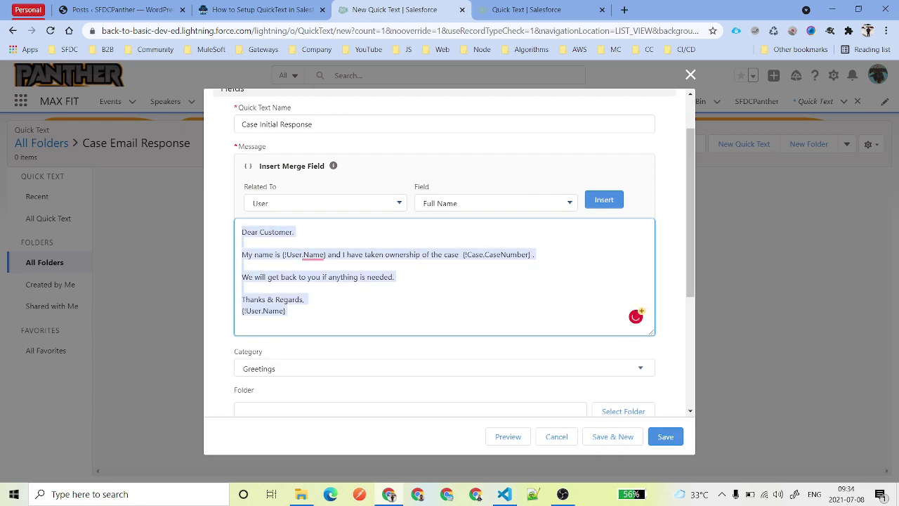
pyautogui.click(309, 254)
# Set the quick text's category to Email and its folder to Case Email Response
pyautogui.scroll(-2, 309, 254)
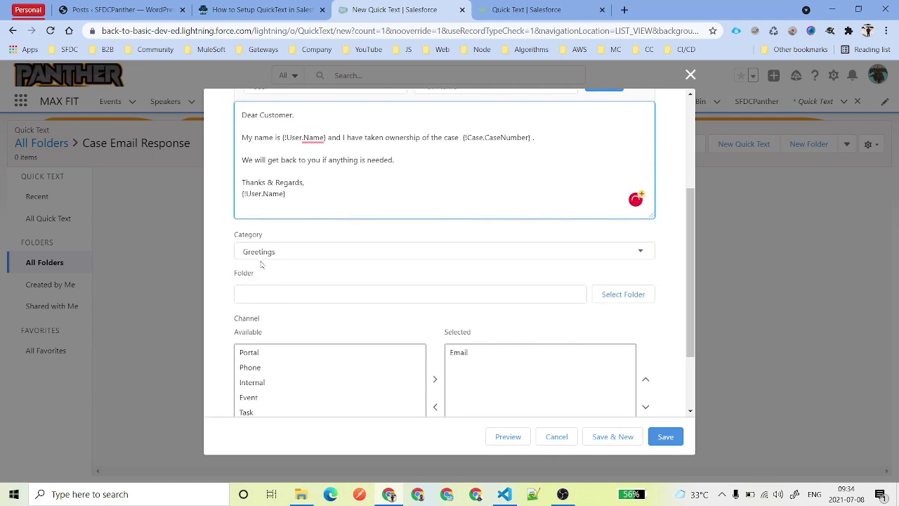
pyautogui.click(310, 253)
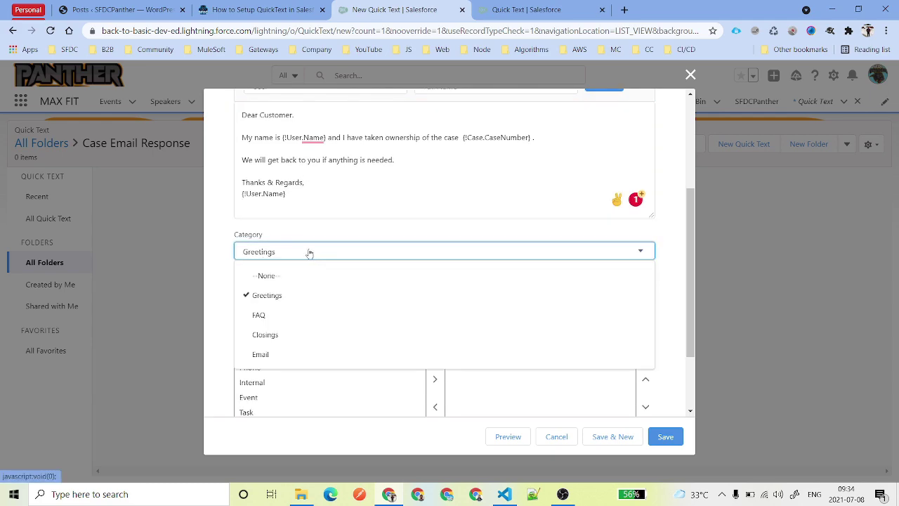
pyautogui.click(281, 354)
pyautogui.scroll(-1, 386, 307)
pyautogui.click(618, 236)
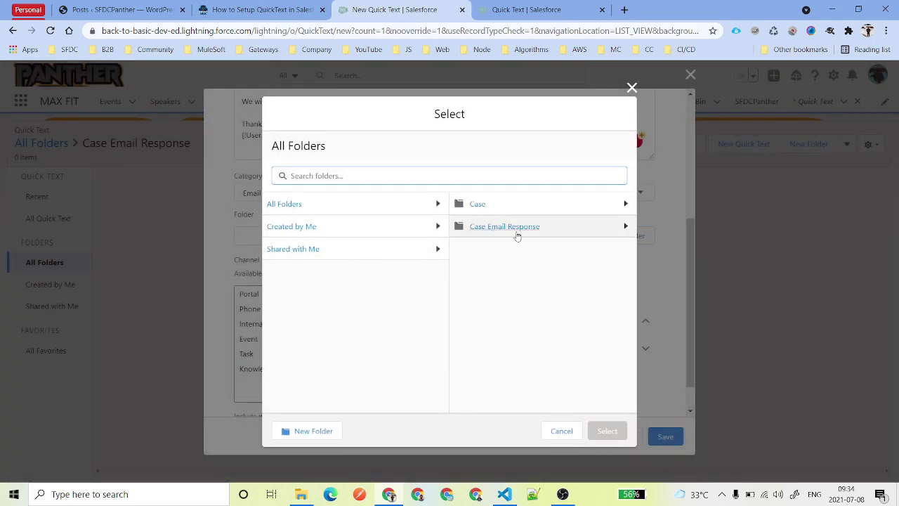
pyautogui.click(514, 229)
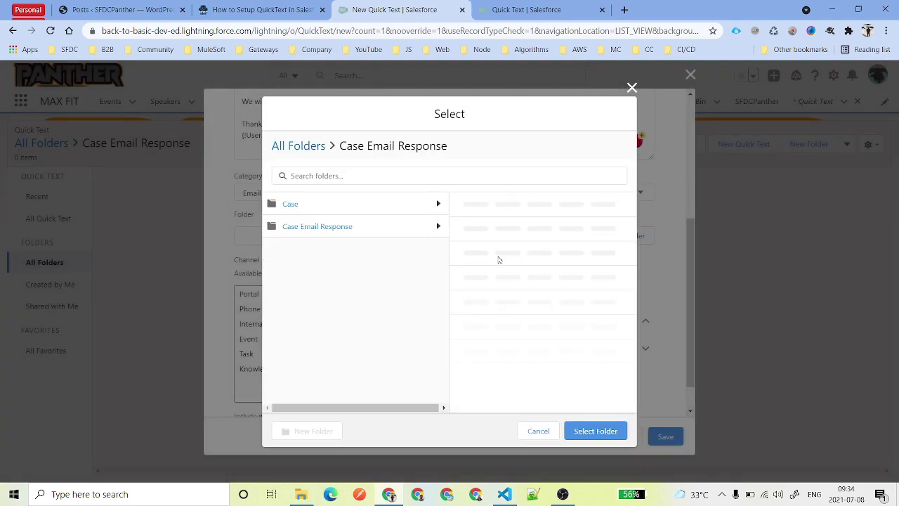
pyautogui.click(583, 431)
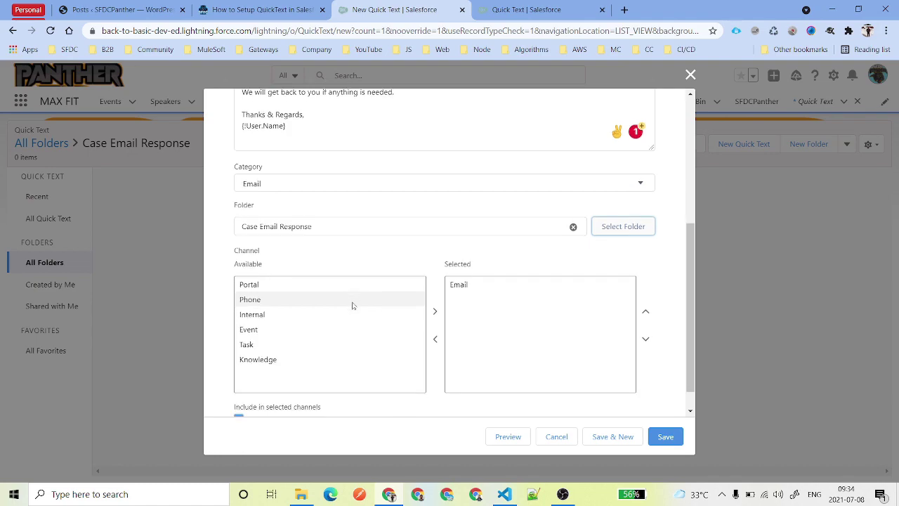
pyautogui.scroll(-1, 327, 313)
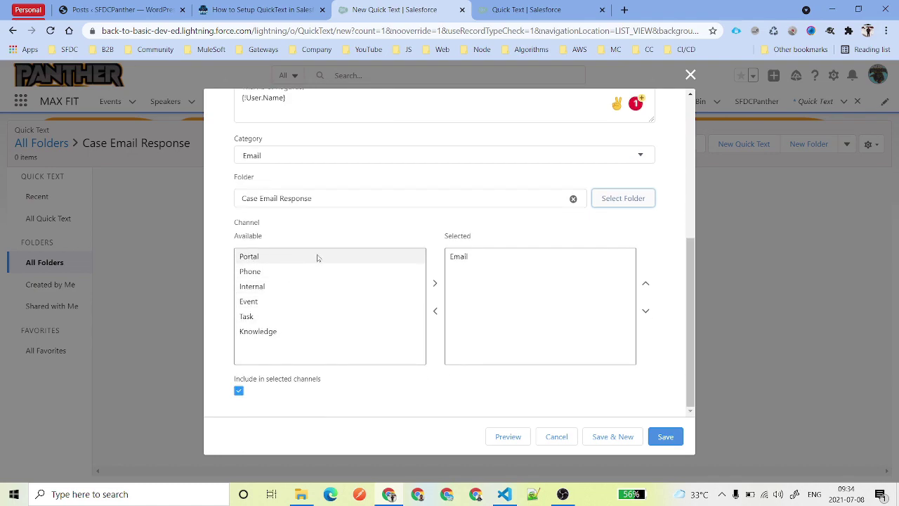
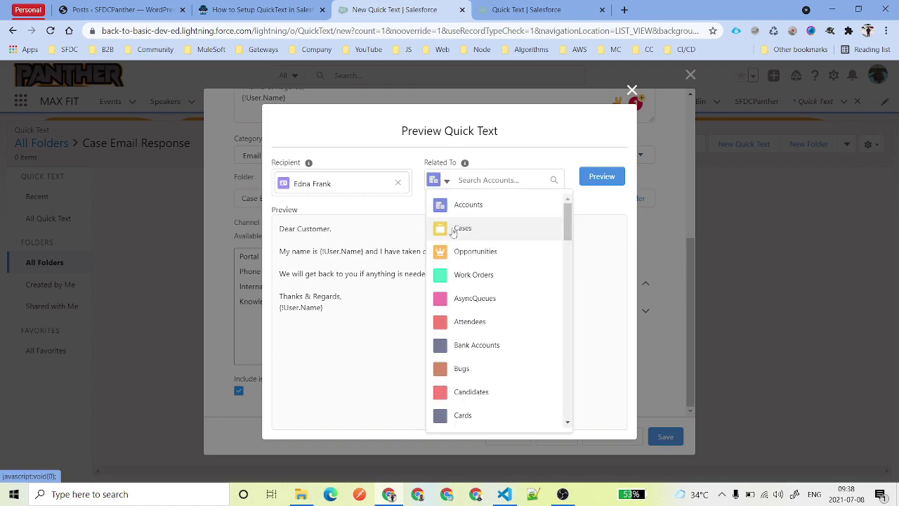
# Preview the quick text related to the case titled "Happy days are 2 stay forever", check the merged values and close the preview
pyautogui.click(485, 180)
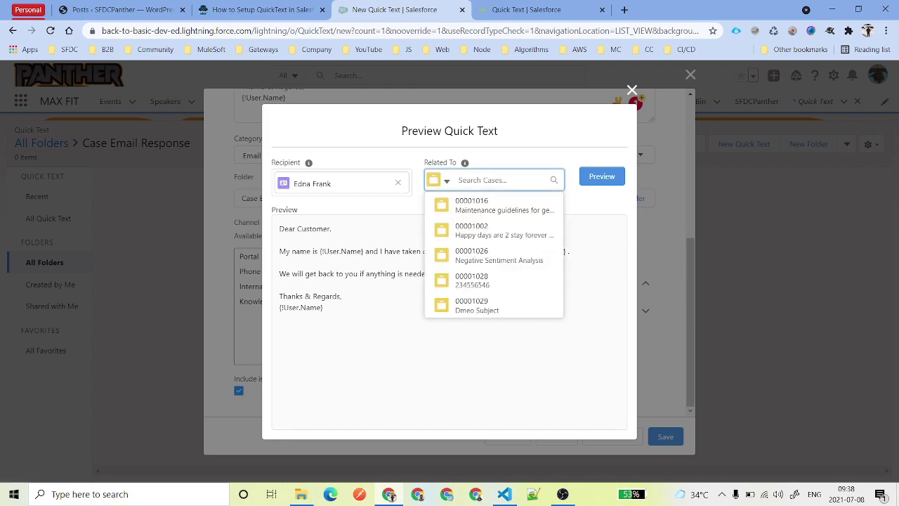
pyautogui.click(495, 228)
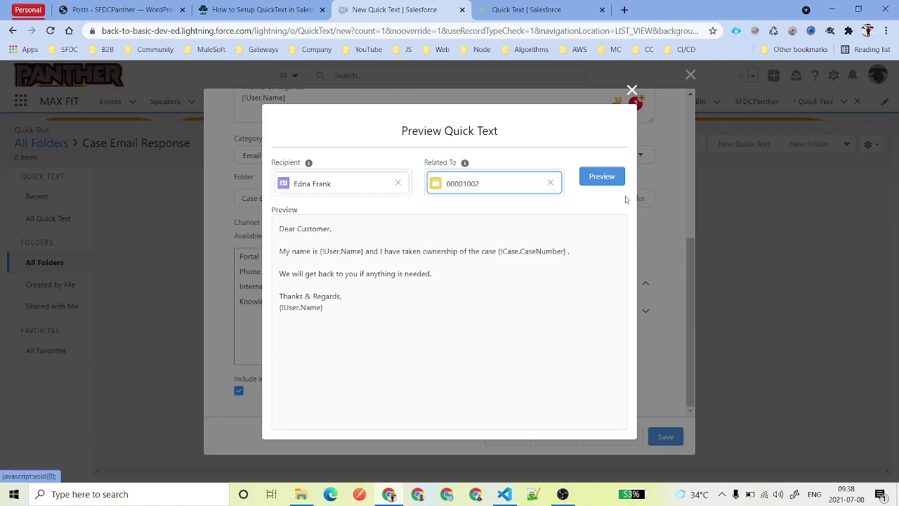
pyautogui.click(608, 180)
pyautogui.click(602, 177)
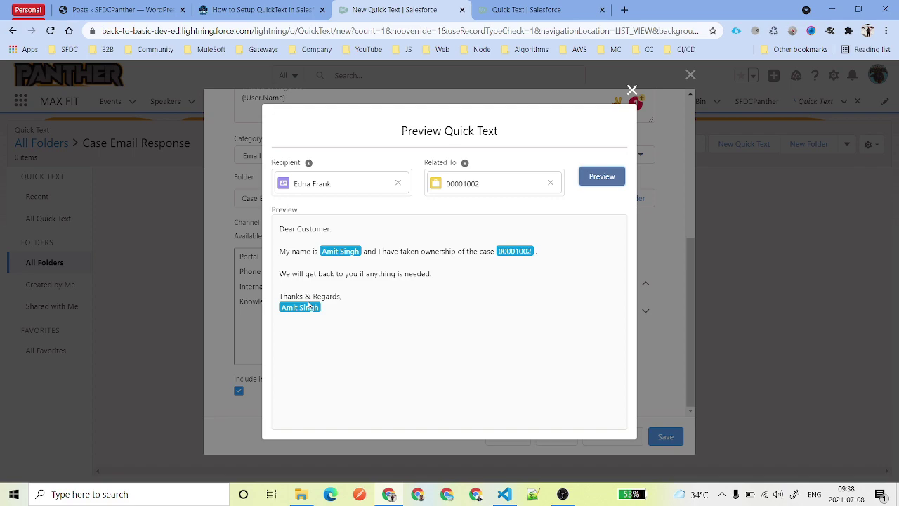
pyautogui.click(632, 90)
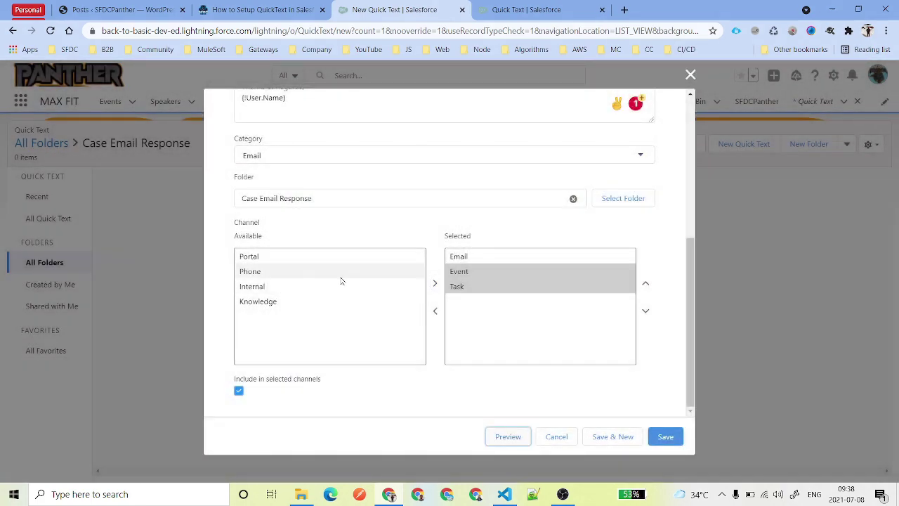
# Replace "Customer" in the message's greeting with the Contact object's Full Name merge field {!Contact.Name}, followed by a period
pyautogui.scroll(5, 416, 223)
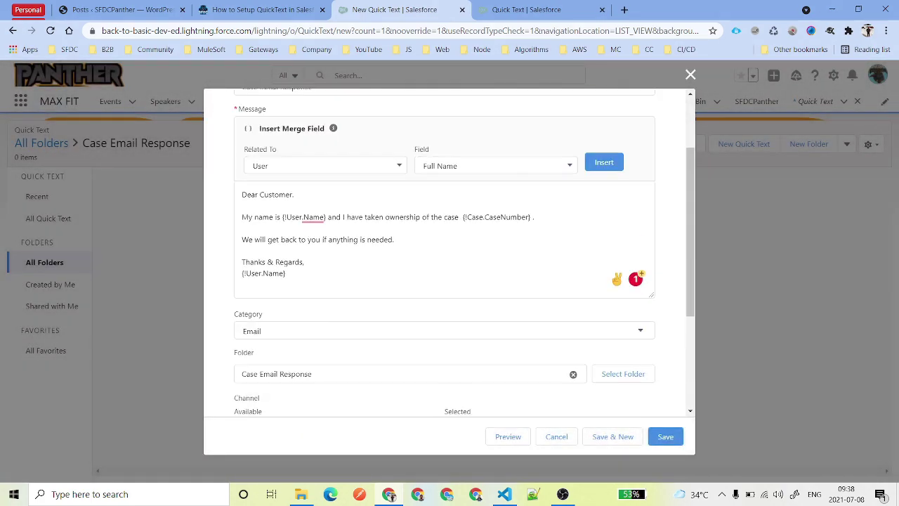
pyautogui.doubleClick(276, 290)
pyautogui.click(305, 267)
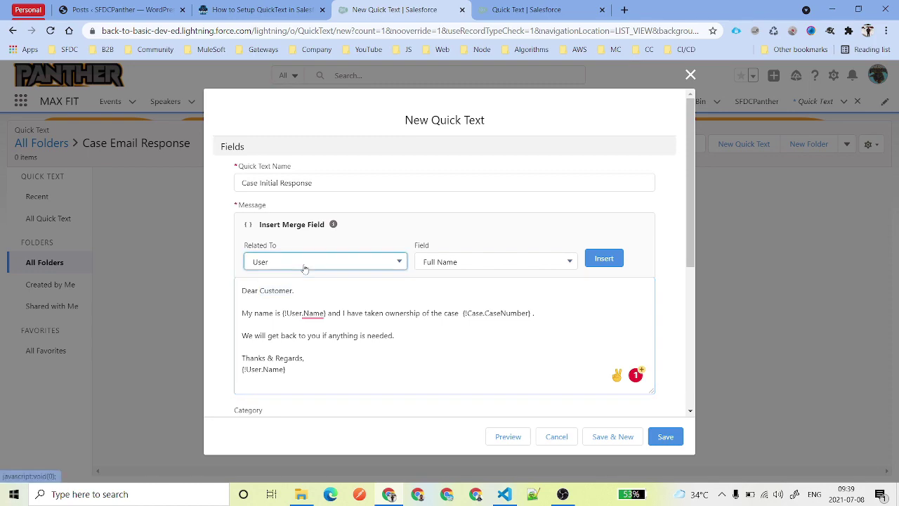
pyautogui.click(312, 337)
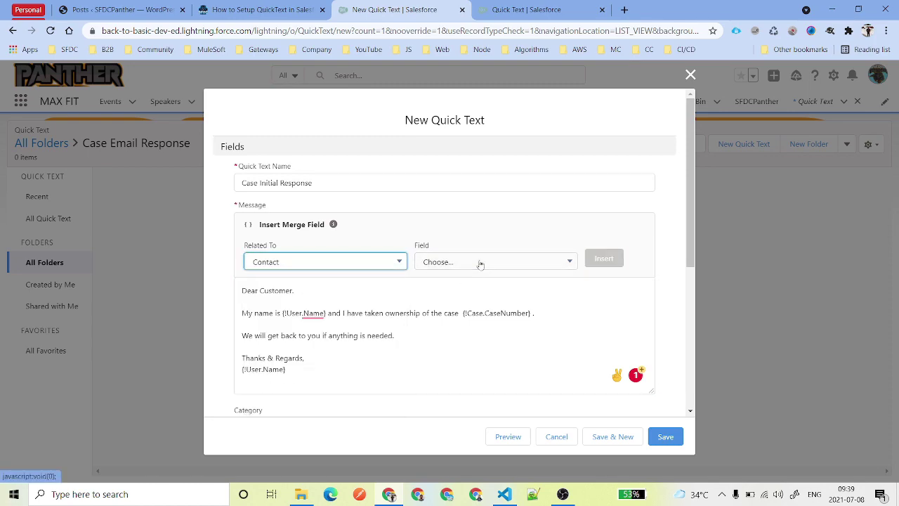
pyautogui.click(480, 263)
pyautogui.scroll(-5, 491, 327)
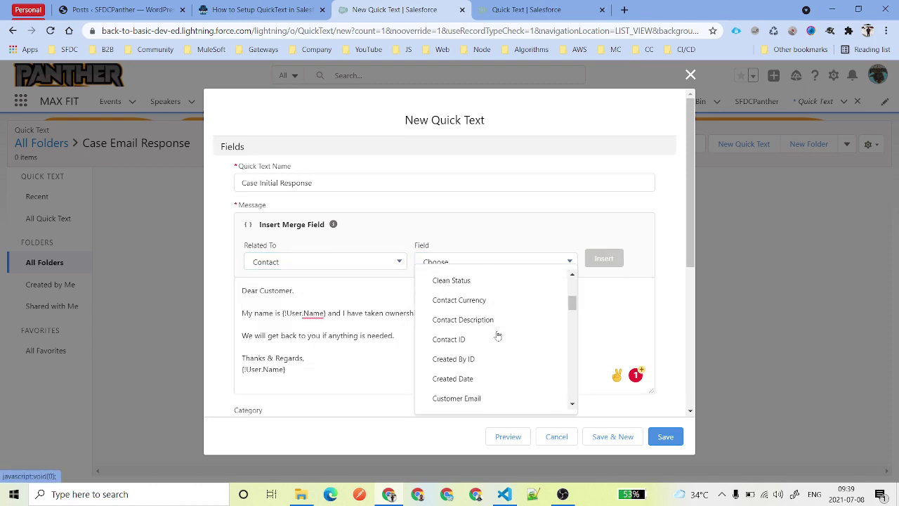
pyautogui.scroll(-3, 497, 336)
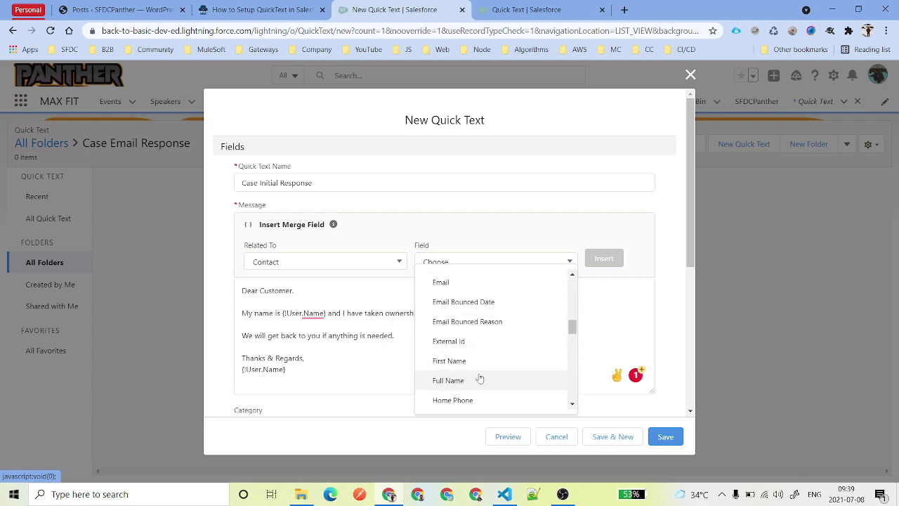
pyautogui.click(481, 378)
pyautogui.click(604, 258)
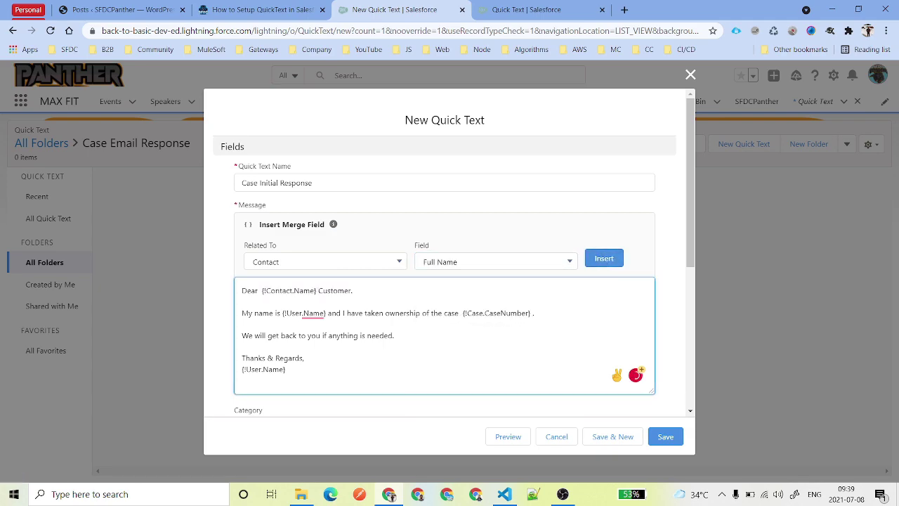
pyautogui.hotkey('shift', 'End')
pyautogui.press('BackSpace')
pyautogui.write('.')
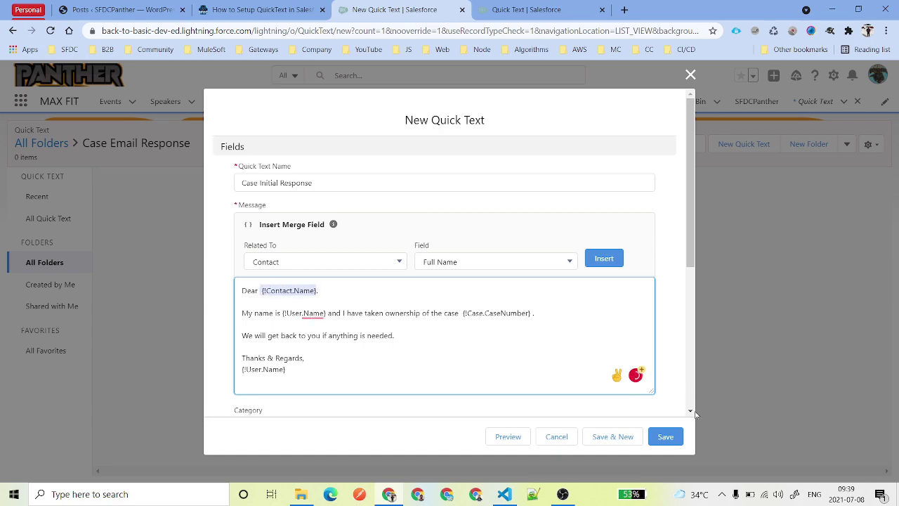
# Preview the quick text with the first suggested contact as recipient and a related case, close the preview and save the quick text
pyautogui.click(510, 436)
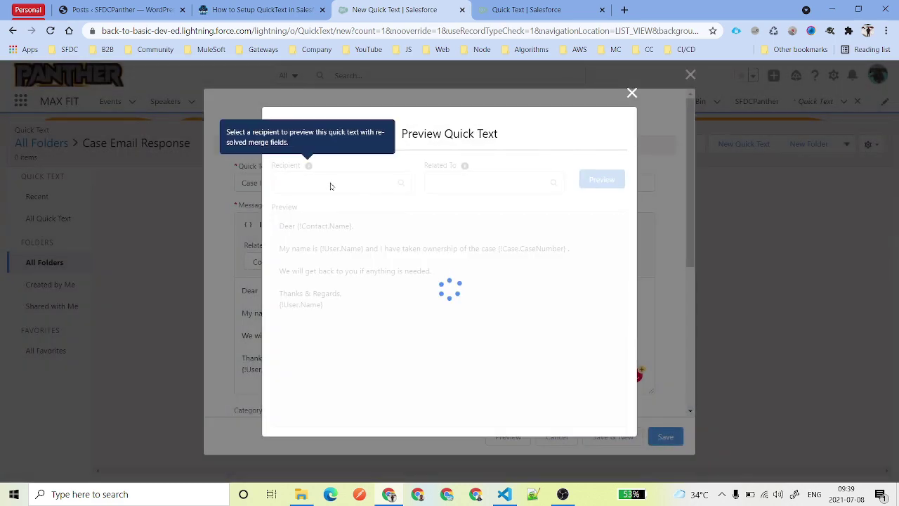
pyautogui.click(337, 183)
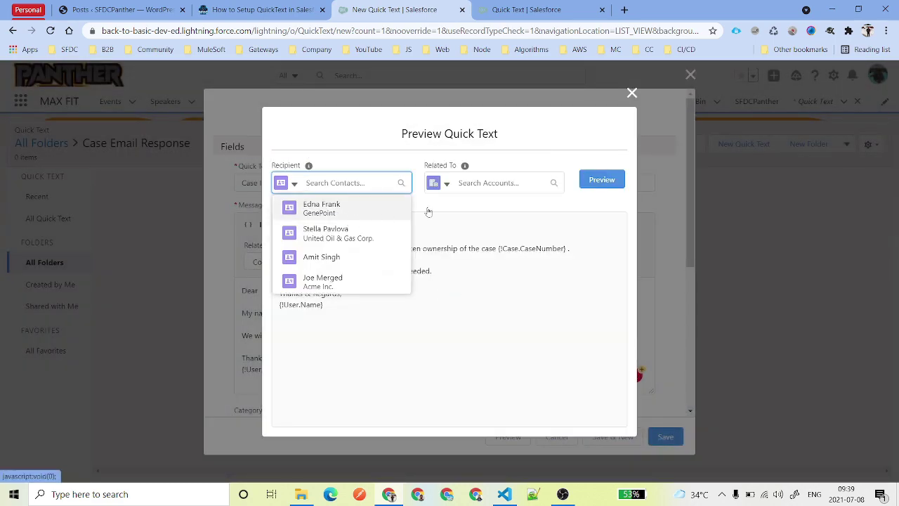
pyautogui.click(385, 215)
pyautogui.click(497, 181)
pyautogui.click(492, 203)
pyautogui.click(601, 177)
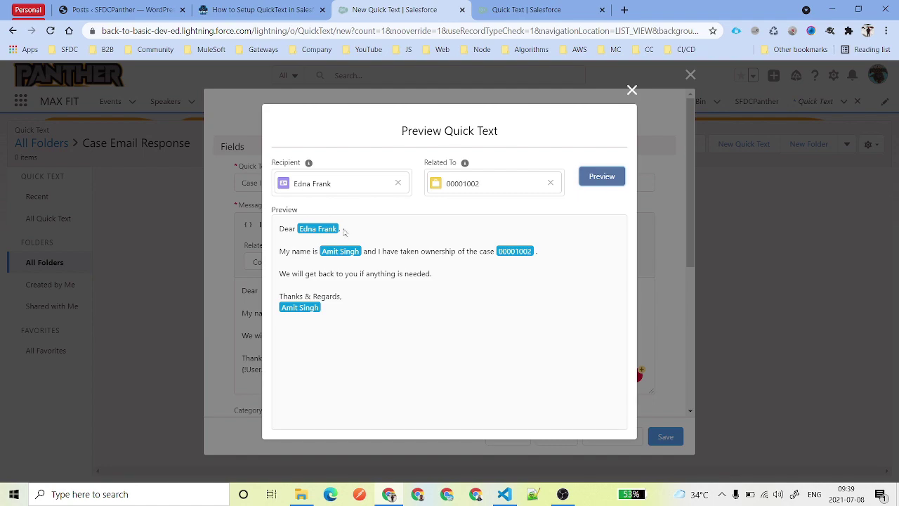
pyautogui.moveTo(299, 228)
pyautogui.mouseDown()
pyautogui.moveTo(281, 257)
pyautogui.moveTo(363, 315)
pyautogui.mouseUp()
pyautogui.click(393, 304)
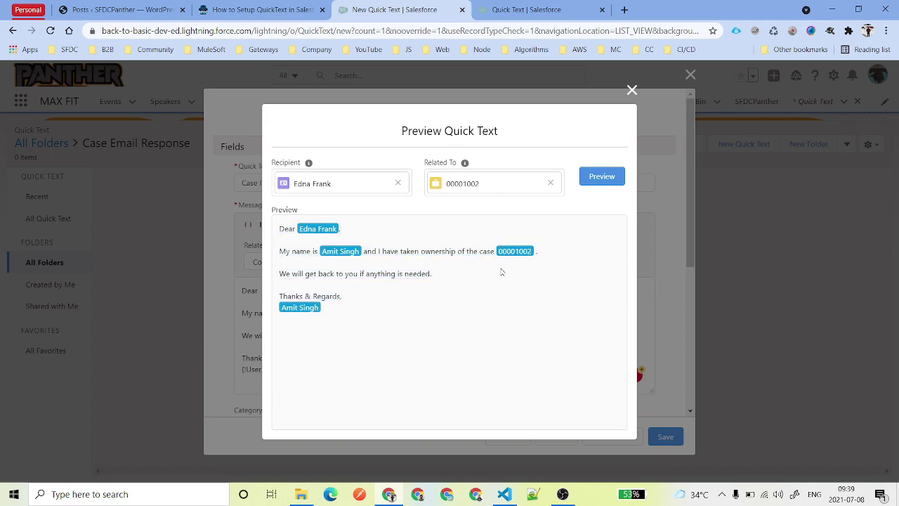
pyautogui.click(632, 90)
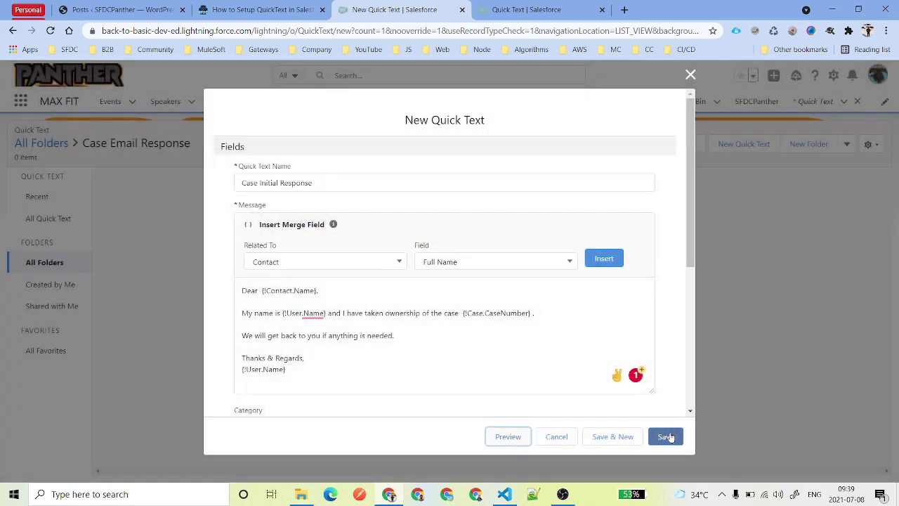
pyautogui.click(668, 437)
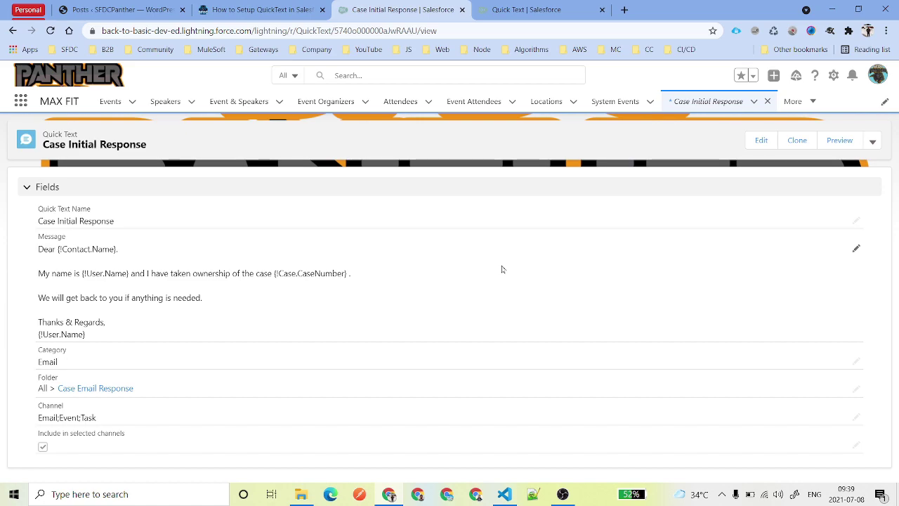
# Find Cases through the app search, open the case "Maintenance guidelines for generator unclear" and look over its feed actions
pyautogui.click(797, 103)
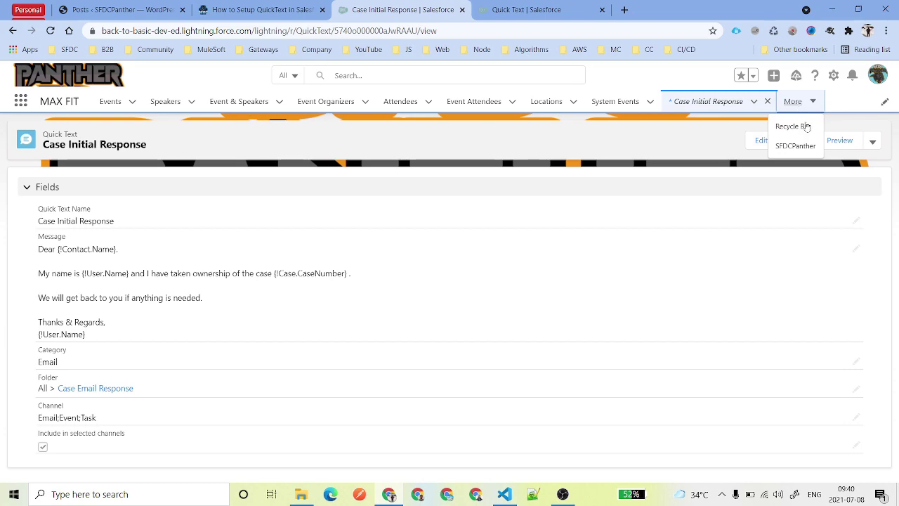
pyautogui.click(20, 102)
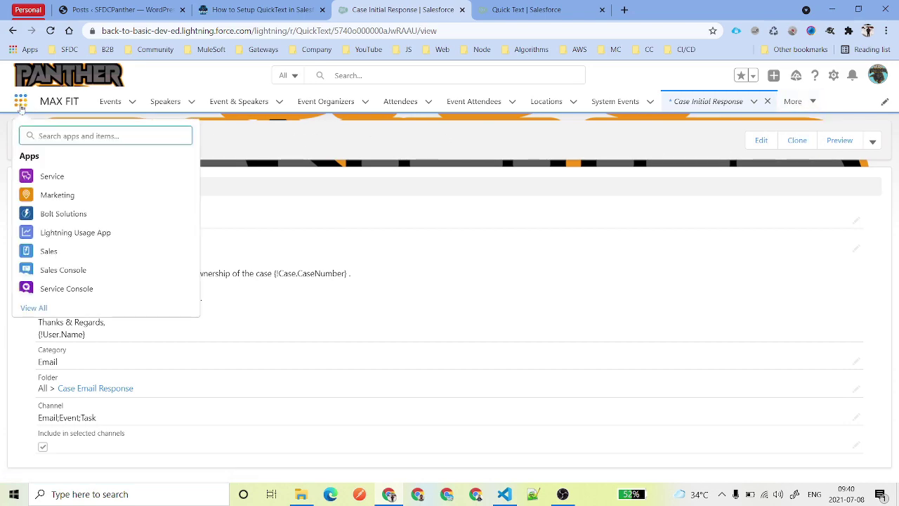
pyautogui.write('case')
pyautogui.click(36, 209)
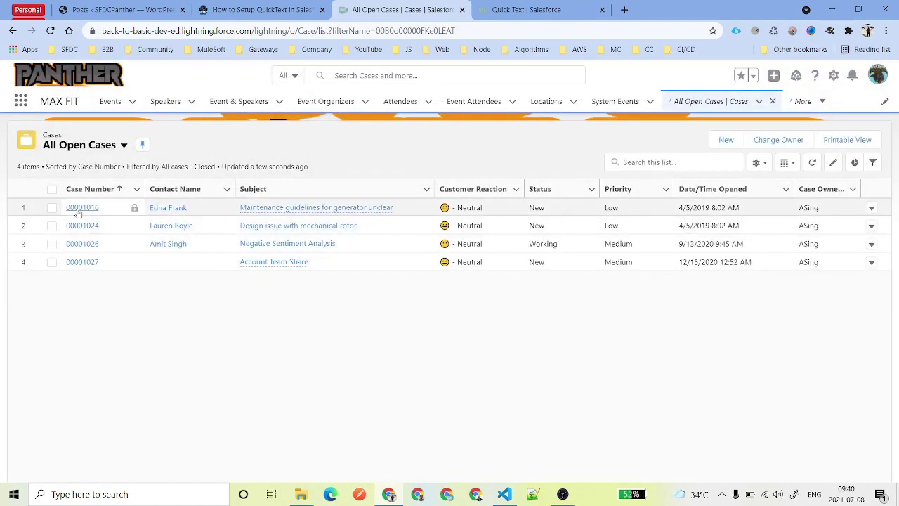
pyautogui.click(80, 208)
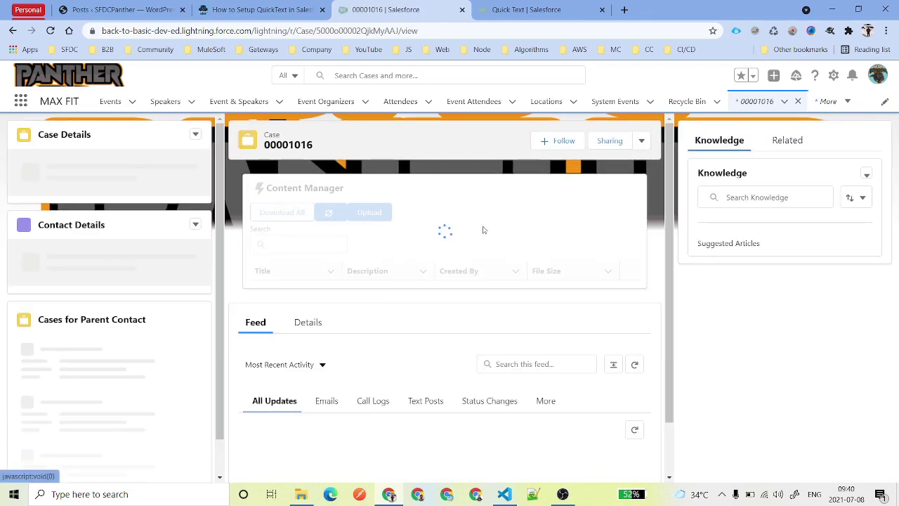
pyautogui.scroll(-3, 484, 230)
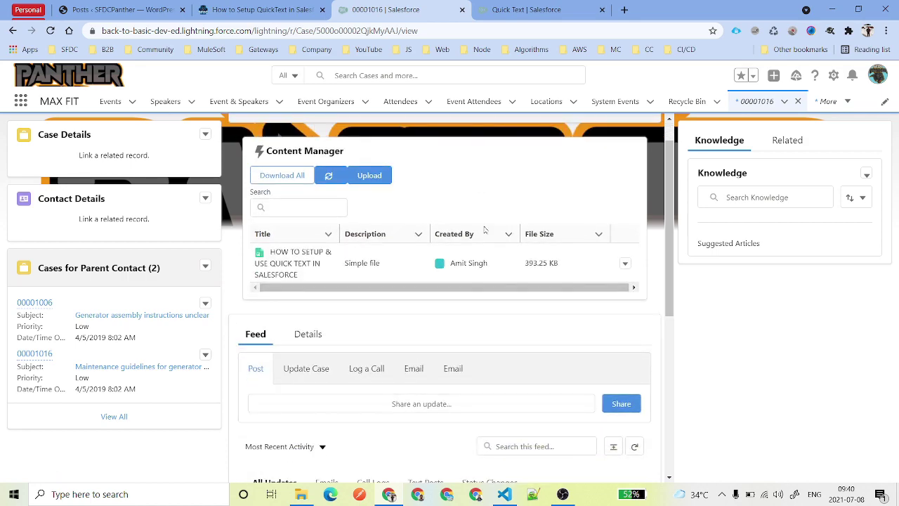
pyautogui.scroll(-1, 337, 267)
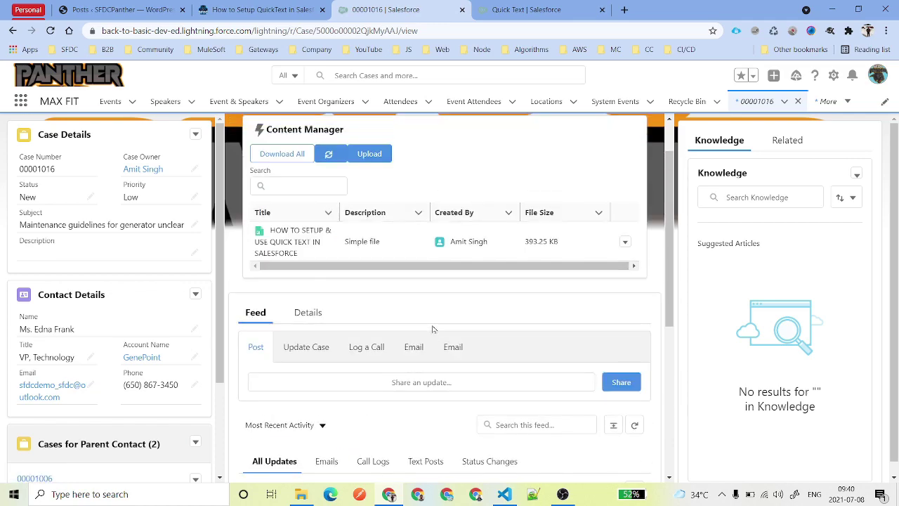
pyautogui.scroll(1, 431, 325)
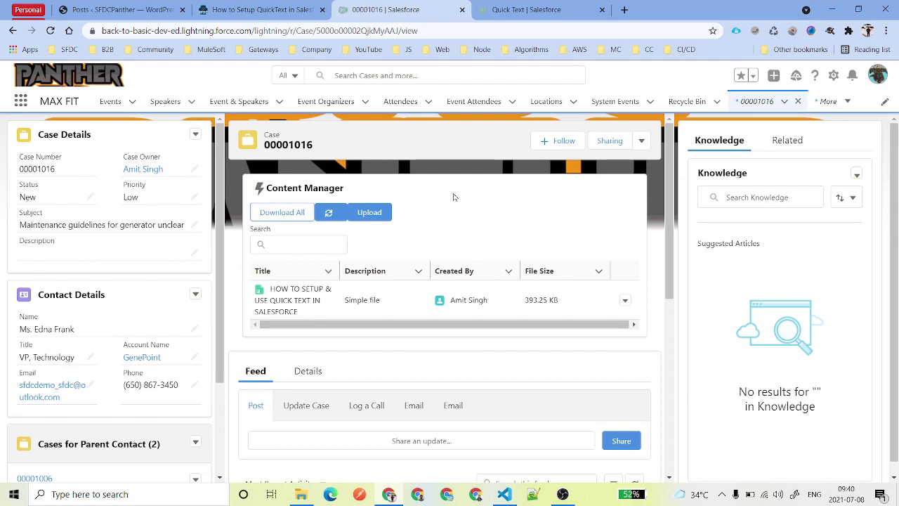
pyautogui.scroll(-2, 456, 250)
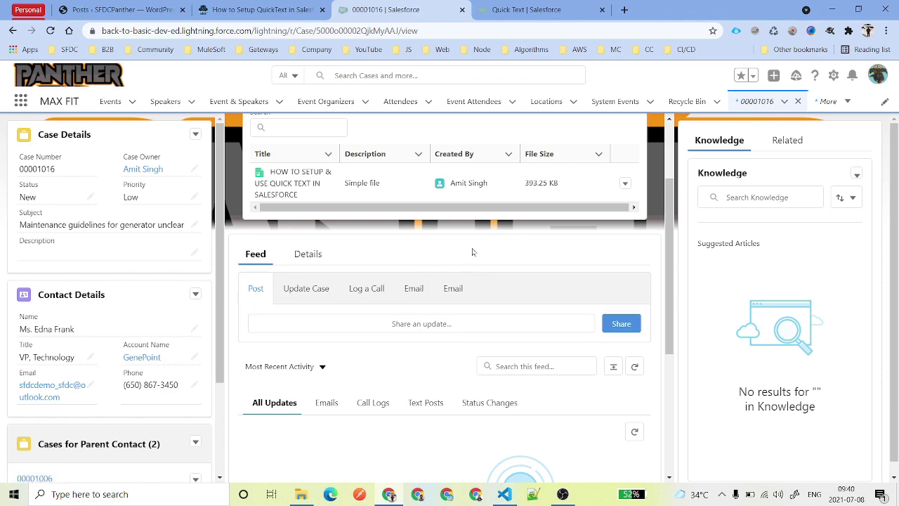
# Open the Case object's Case Layout in Setup and show its Mobile & Lightning Actions
pyautogui.hotkey('ctrl', 'Tab')
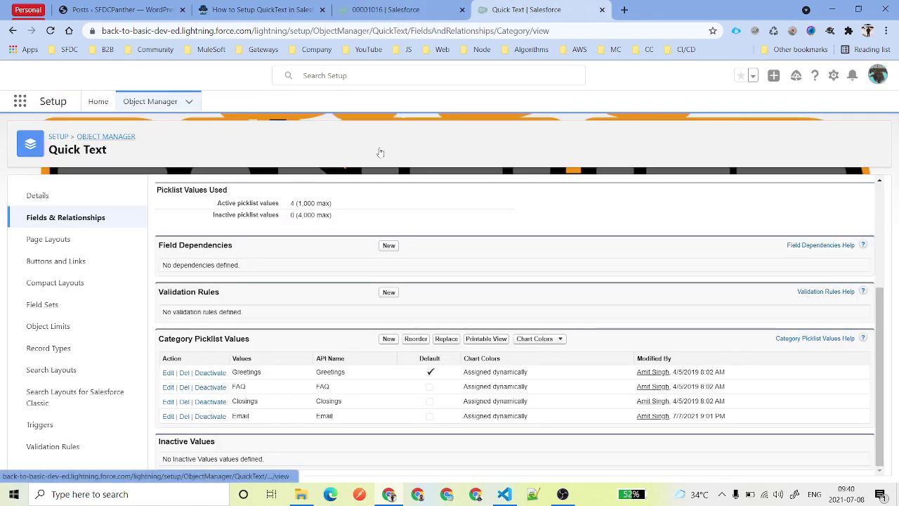
pyautogui.hotkey('alt', 'Left')
pyautogui.hotkey('alt', 'Left')
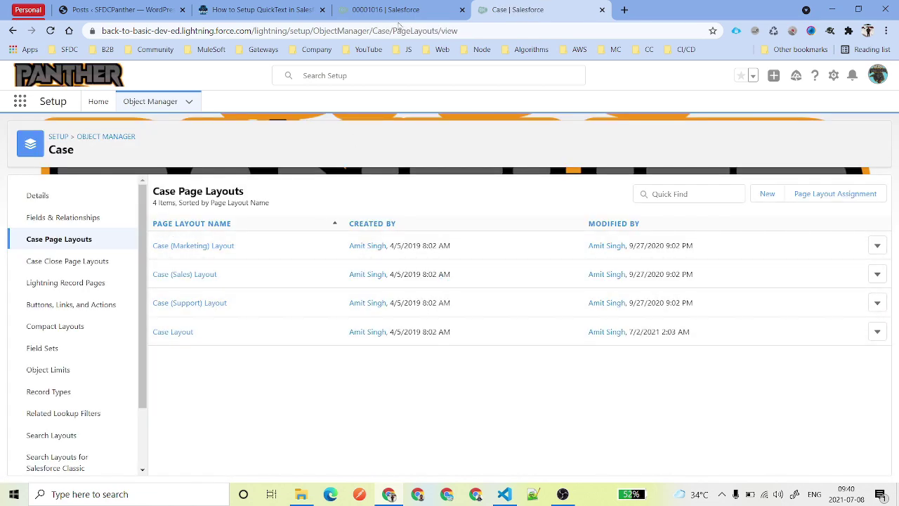
pyautogui.click(430, 10)
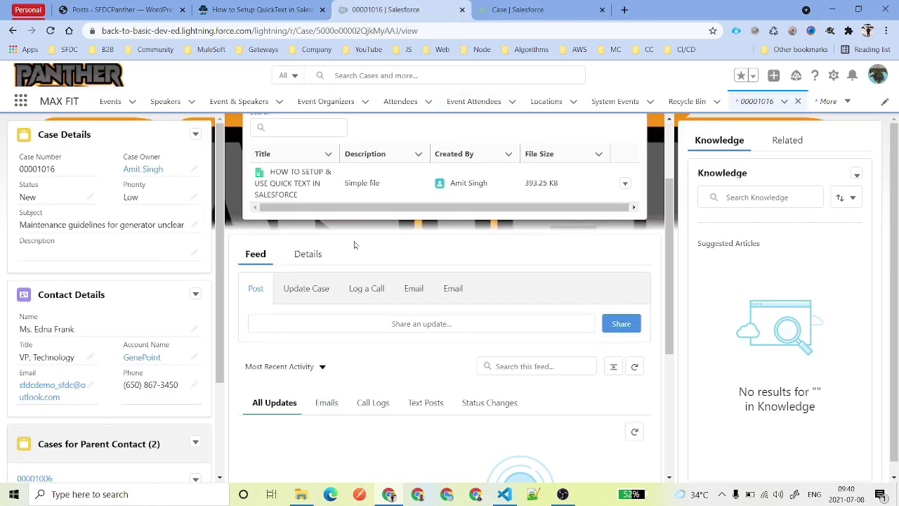
pyautogui.click(512, 9)
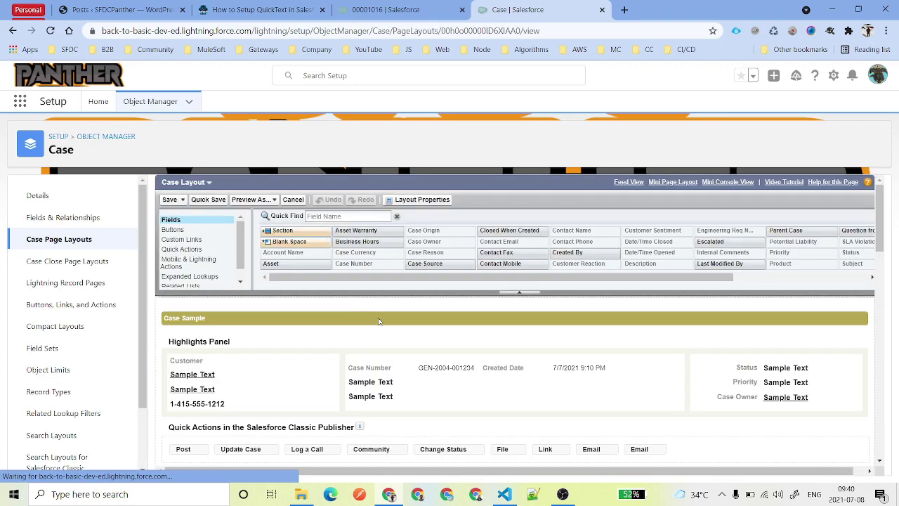
pyautogui.click(188, 262)
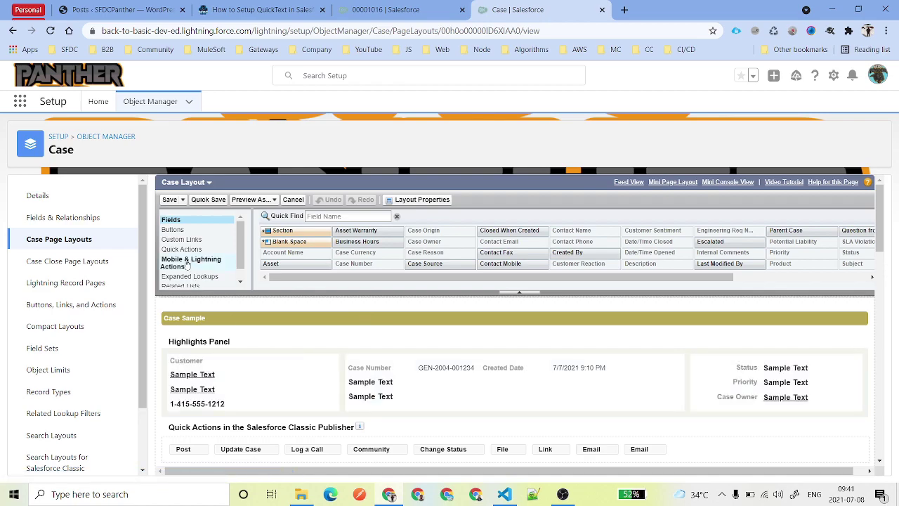
pyautogui.scroll(-5, 470, 334)
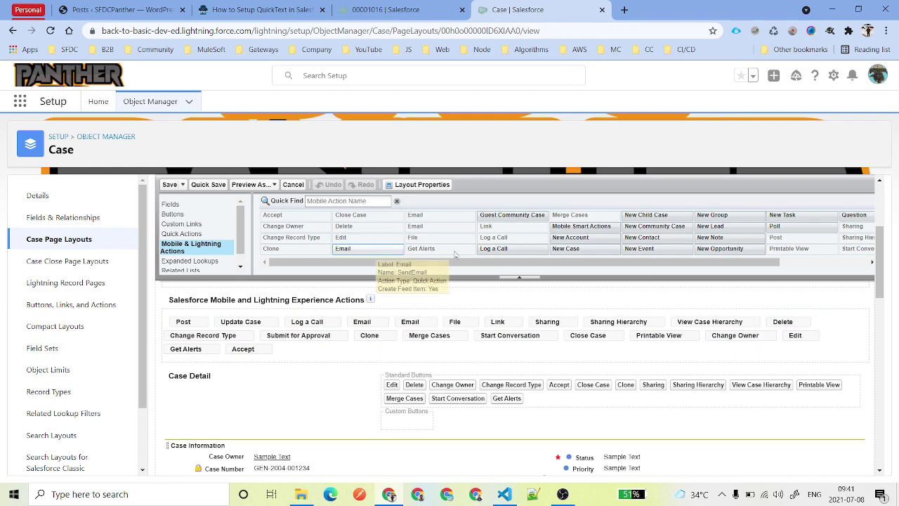
# Add Log a Call, New Case, New Note and New Task to the Salesforce Mobile and Lightning Experience Actions and quick-save the layout
pyautogui.moveTo(494, 248)
pyautogui.mouseDown()
pyautogui.moveTo(467, 298)
pyautogui.moveTo(351, 340)
pyautogui.mouseUp()
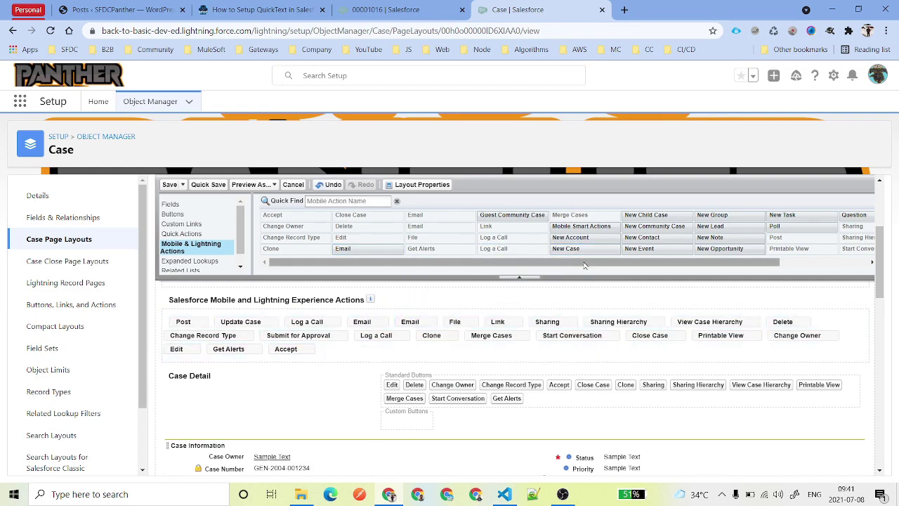
pyautogui.moveTo(585, 265); pyautogui.dragTo(674, 267)
pyautogui.moveTo(459, 248); pyautogui.dragTo(457, 351)
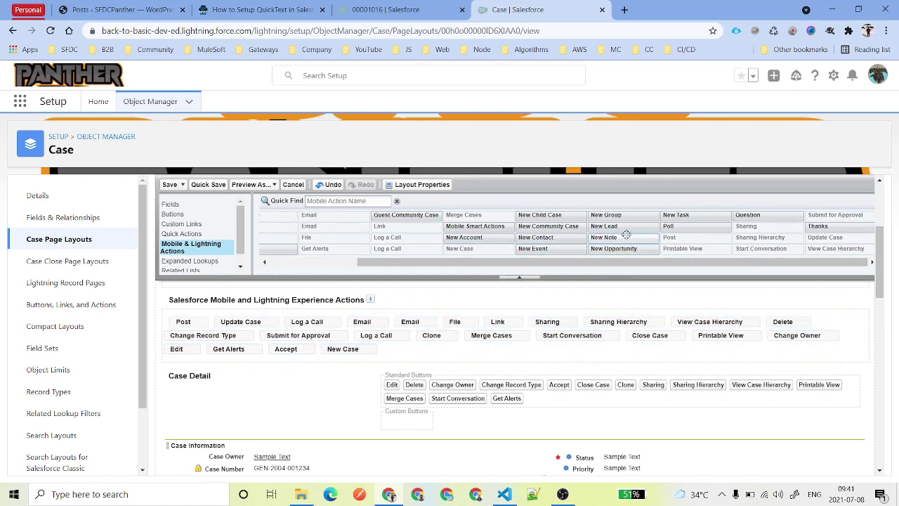
pyautogui.moveTo(628, 233); pyautogui.dragTo(460, 341)
pyautogui.moveTo(702, 214); pyautogui.dragTo(491, 350)
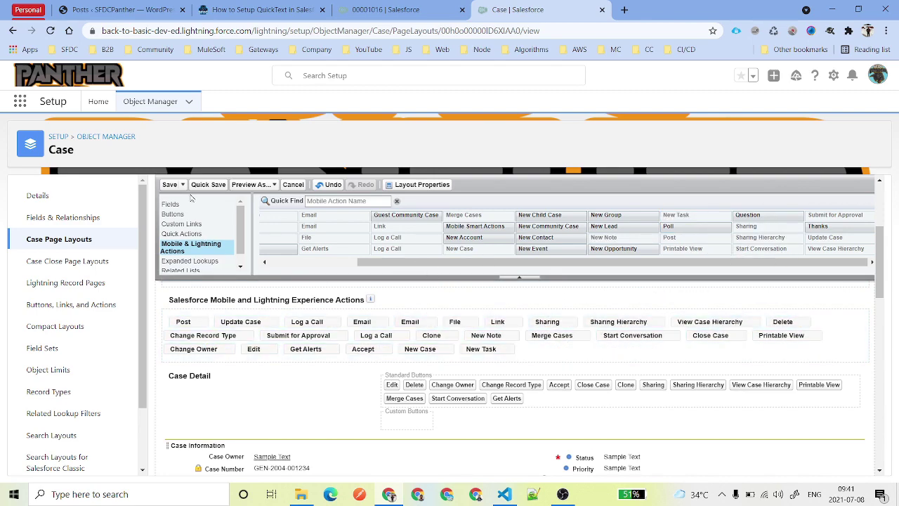
pyautogui.click(208, 185)
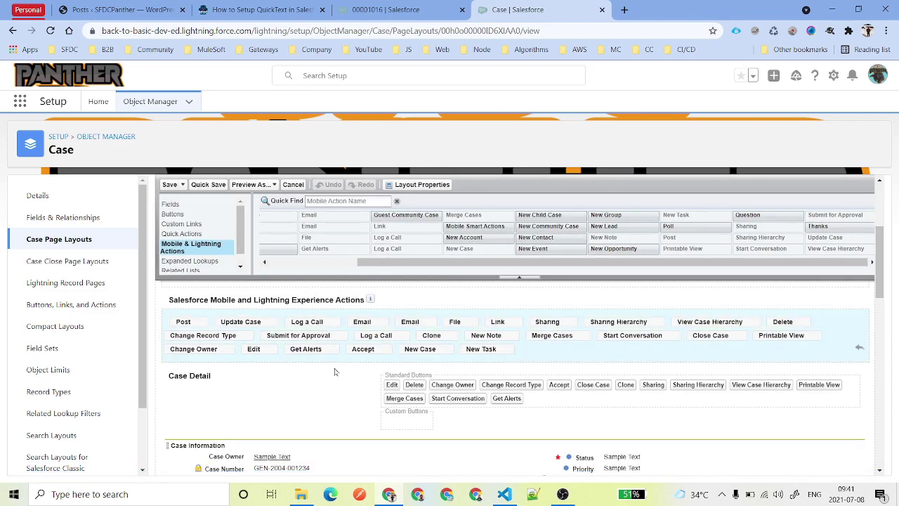
# Reload the case record and open the New Task action in its feed to examine the task form
pyautogui.click(386, 9)
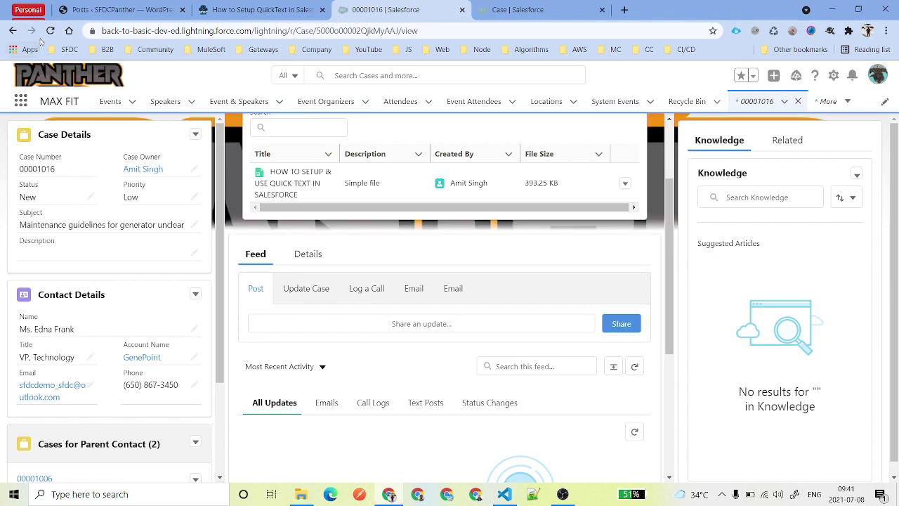
pyautogui.press('F5')
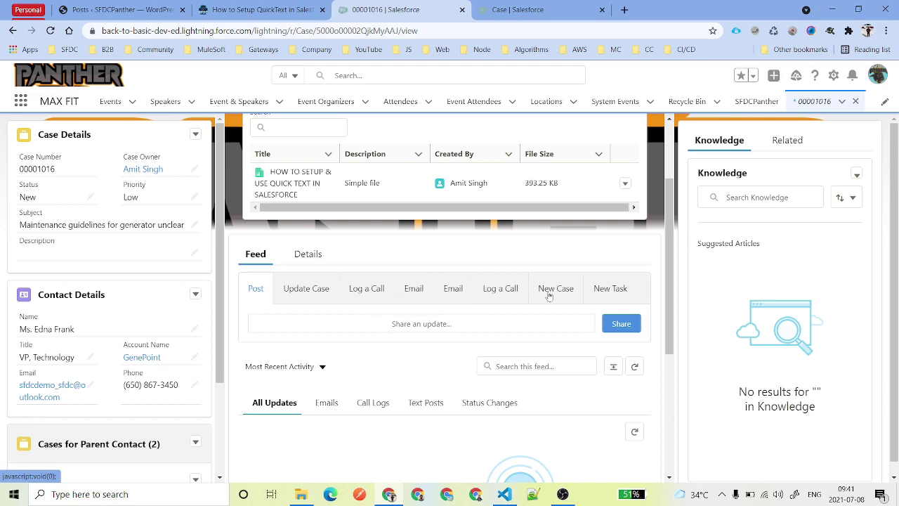
pyautogui.click(611, 289)
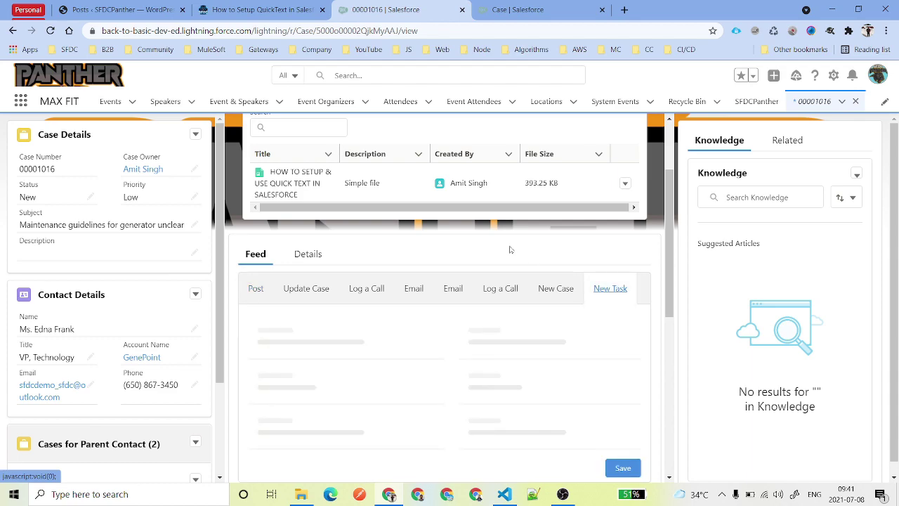
pyautogui.scroll(-3, 513, 245)
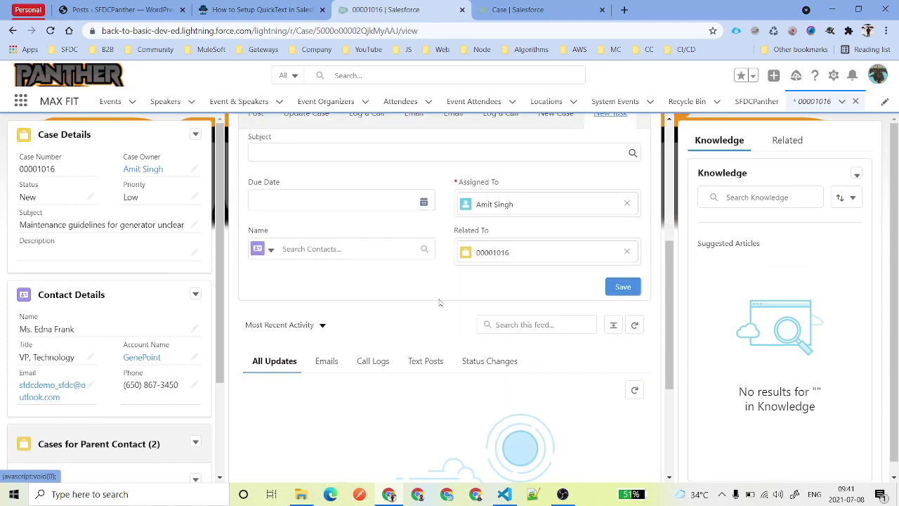
# Insert the Case Sample quick text into the comments of the case's Log a Call action, searching for "Case", and review the inserted text
pyautogui.scroll(2, 383, 327)
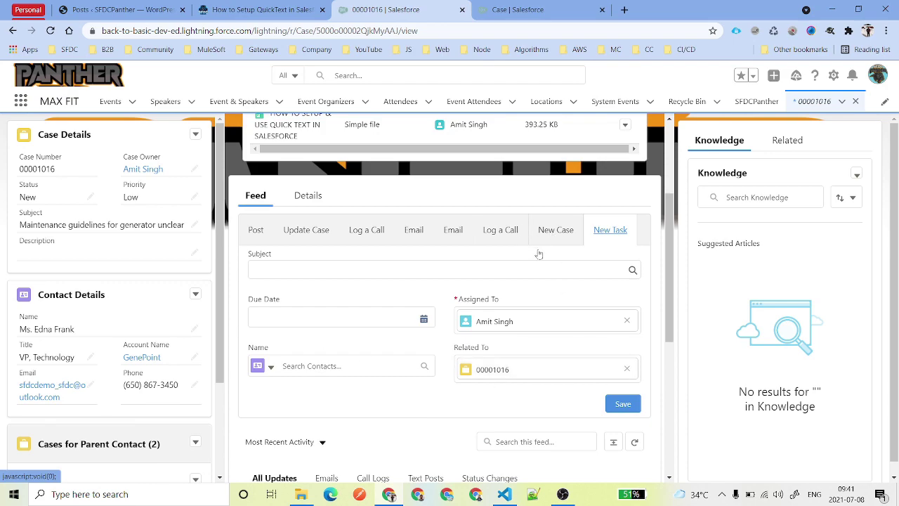
pyautogui.click(498, 233)
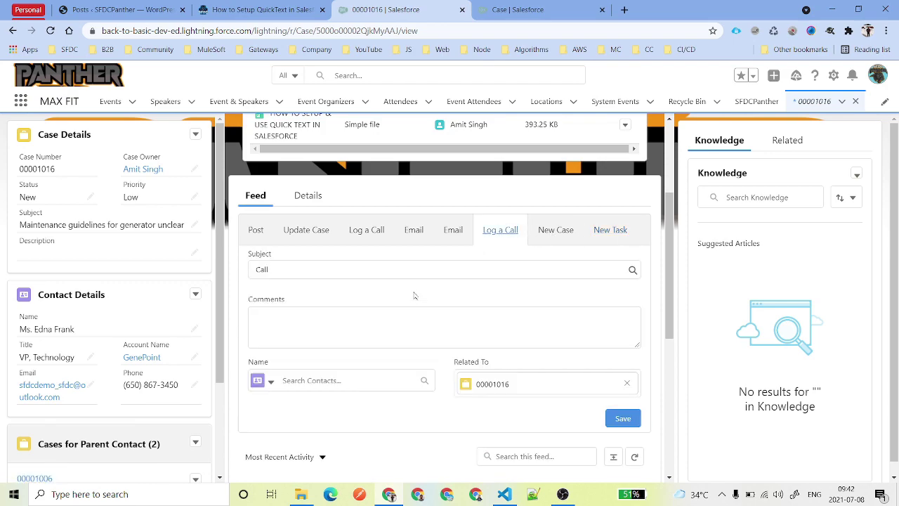
pyautogui.click(444, 326)
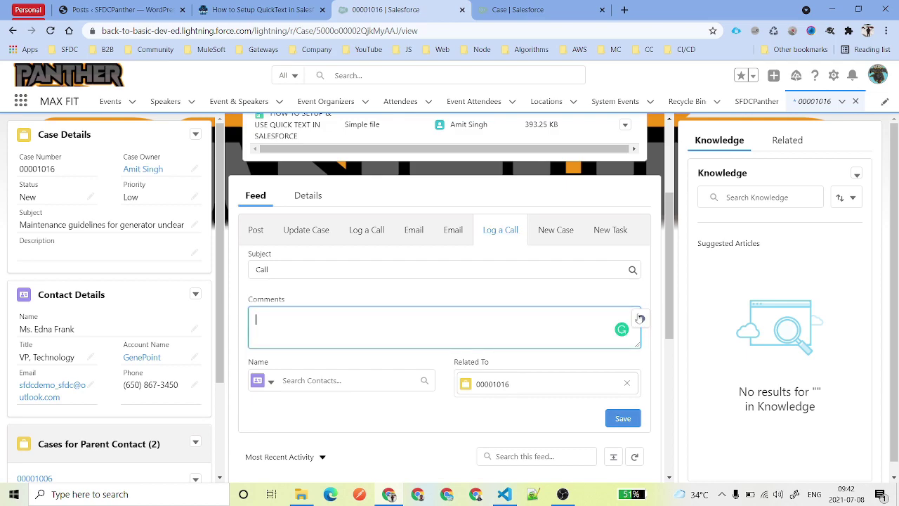
pyautogui.click(645, 324)
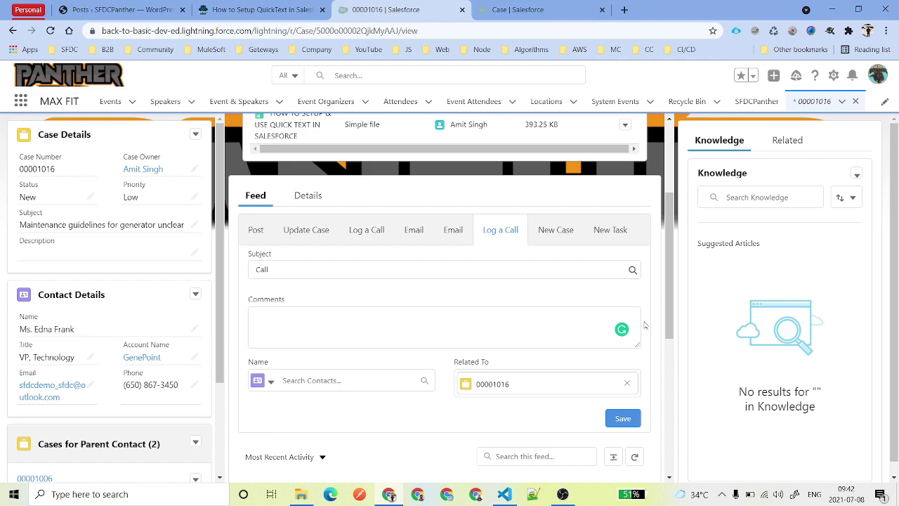
pyautogui.press('Down')
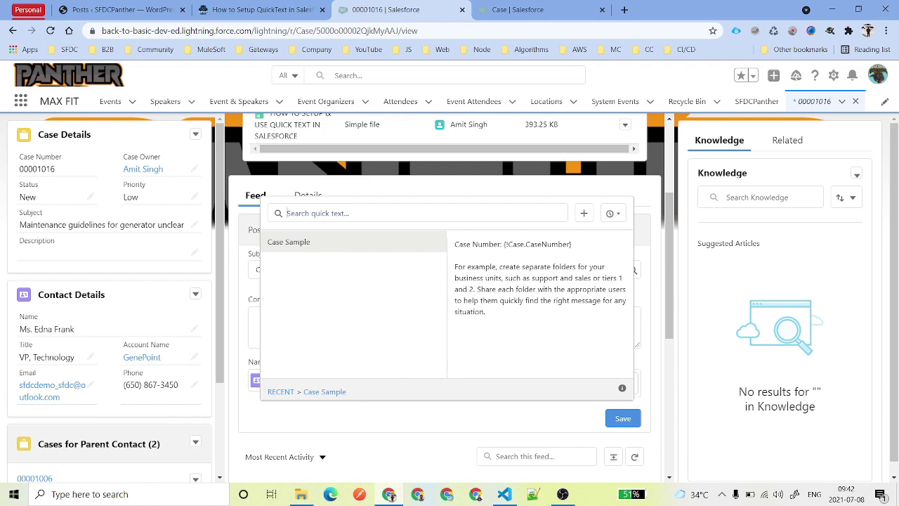
pyautogui.write('Case')
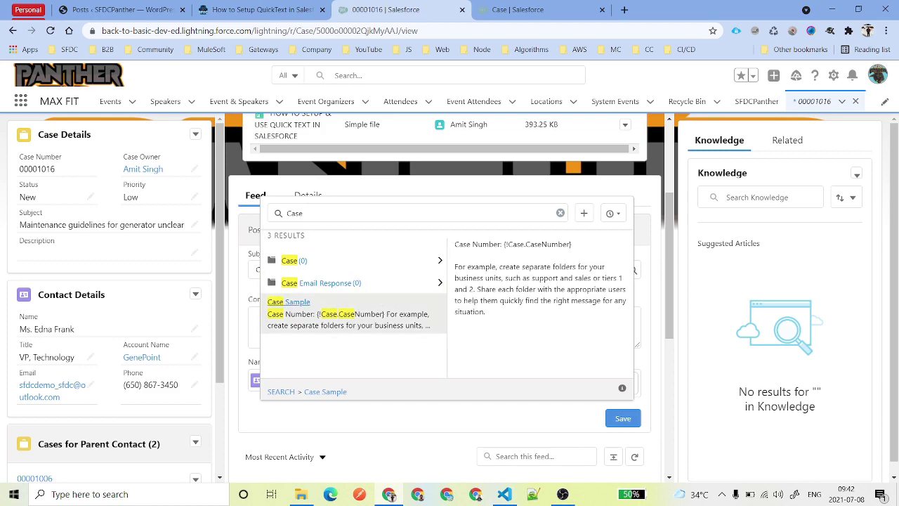
pyautogui.press('Return')
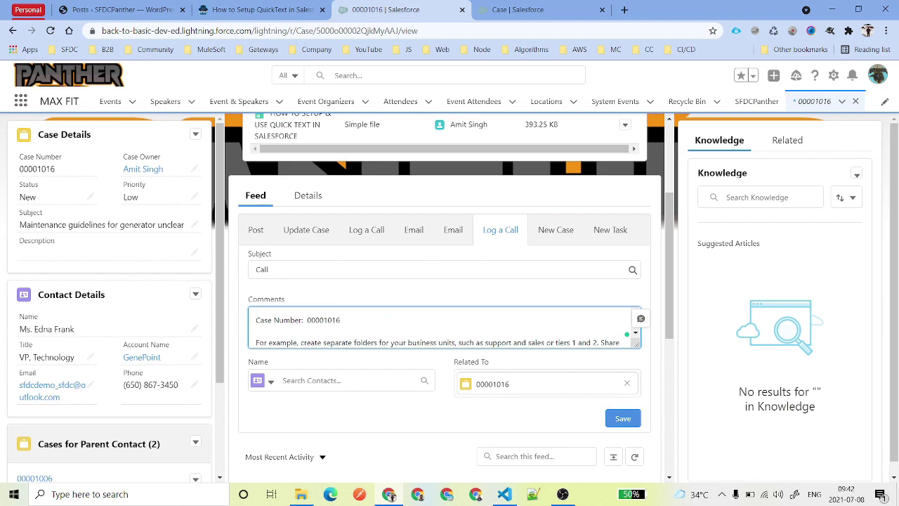
pyautogui.scroll(-1, 444, 330)
pyautogui.moveTo(590, 336); pyautogui.dragTo(215, 316)
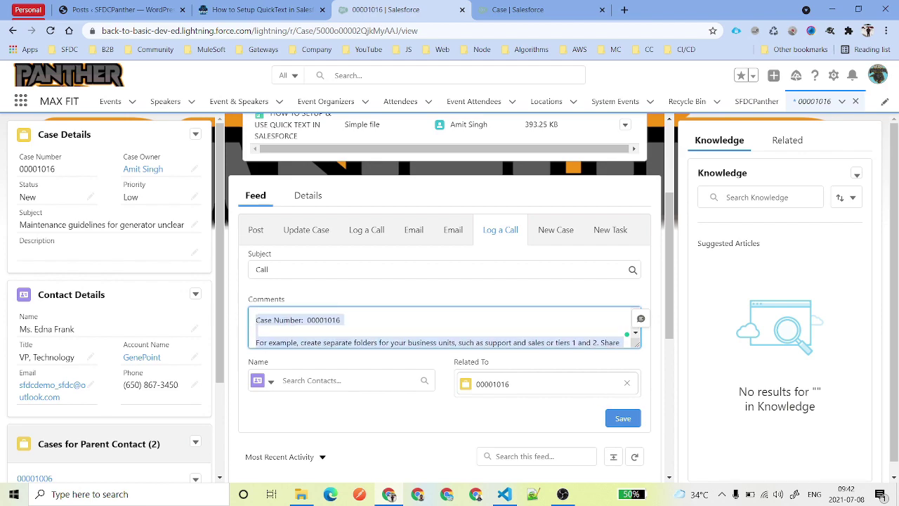
pyautogui.click(342, 320)
# Insert the Case Initial Response quick text into the body of the case's Email action and review its resolved merge fields
pyautogui.click(414, 232)
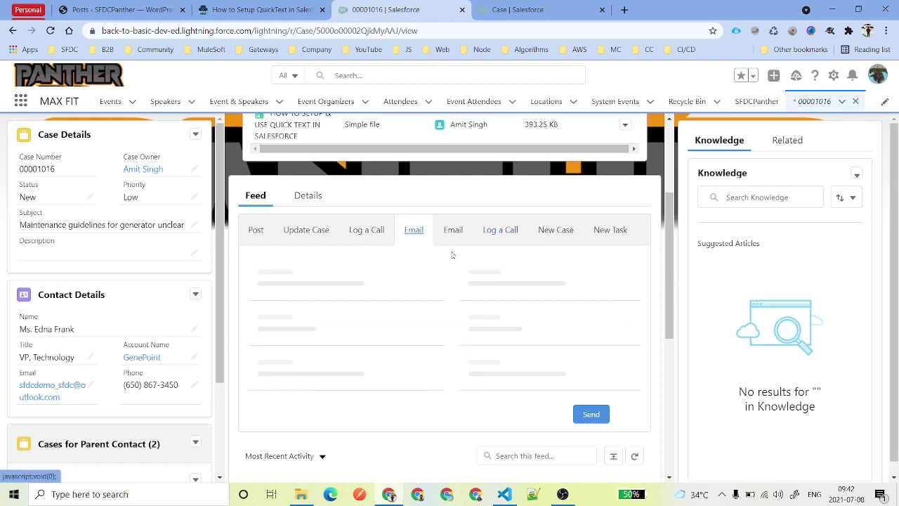
pyautogui.scroll(-2, 379, 310)
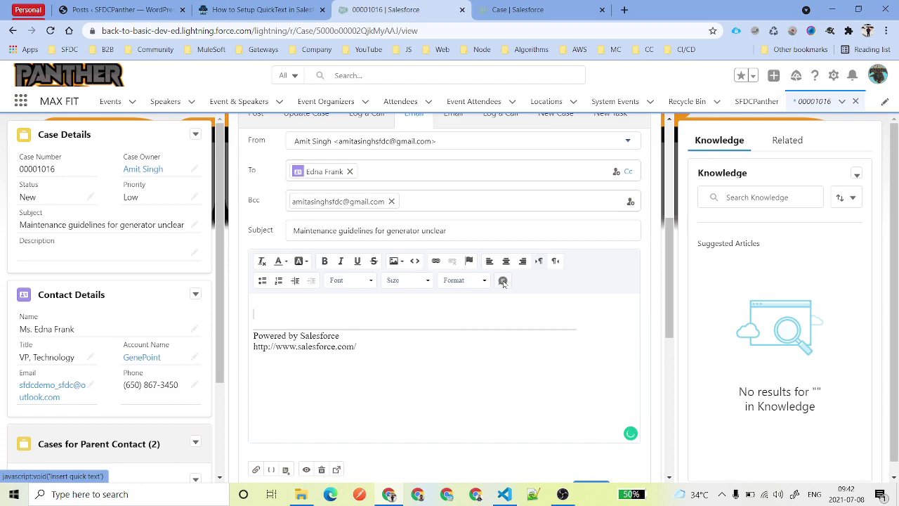
pyautogui.click(503, 281)
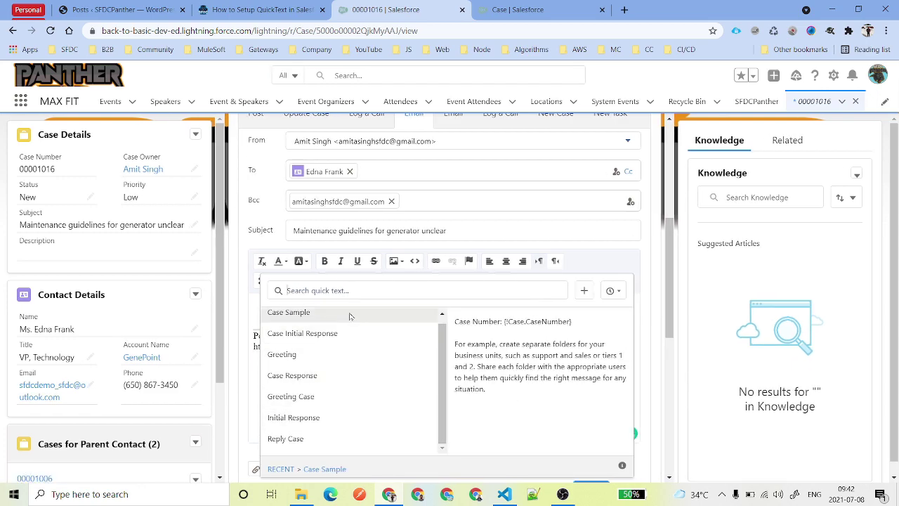
pyautogui.scroll(-1, 371, 407)
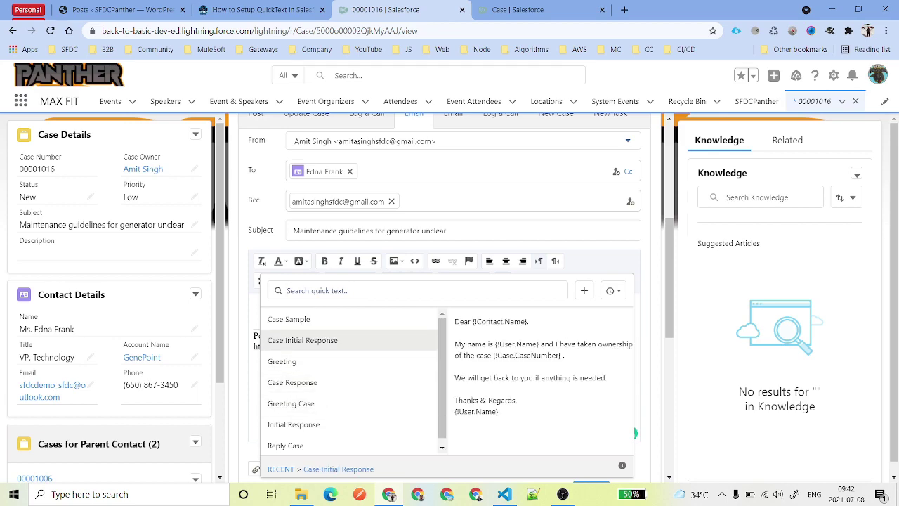
pyautogui.click(317, 344)
pyautogui.moveTo(296, 390); pyautogui.dragTo(253, 314)
pyautogui.click(359, 335)
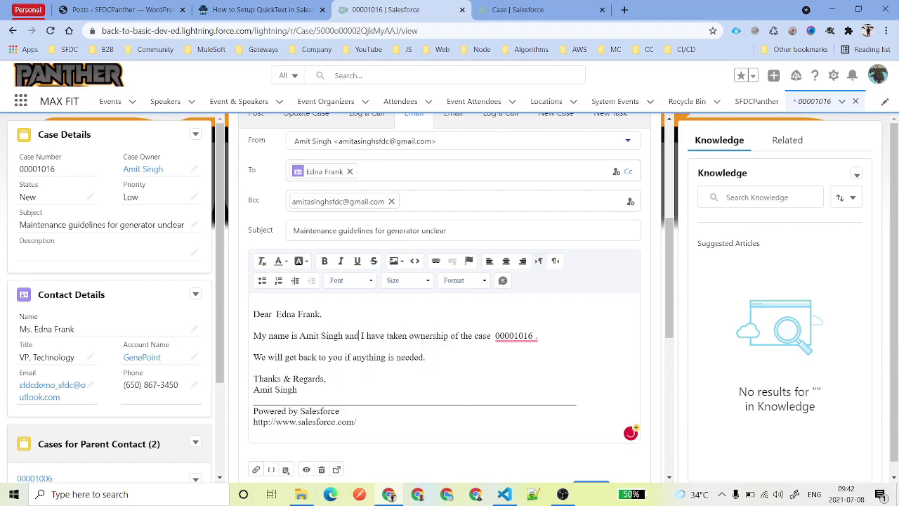
pyautogui.moveTo(297, 390); pyautogui.dragTo(254, 314)
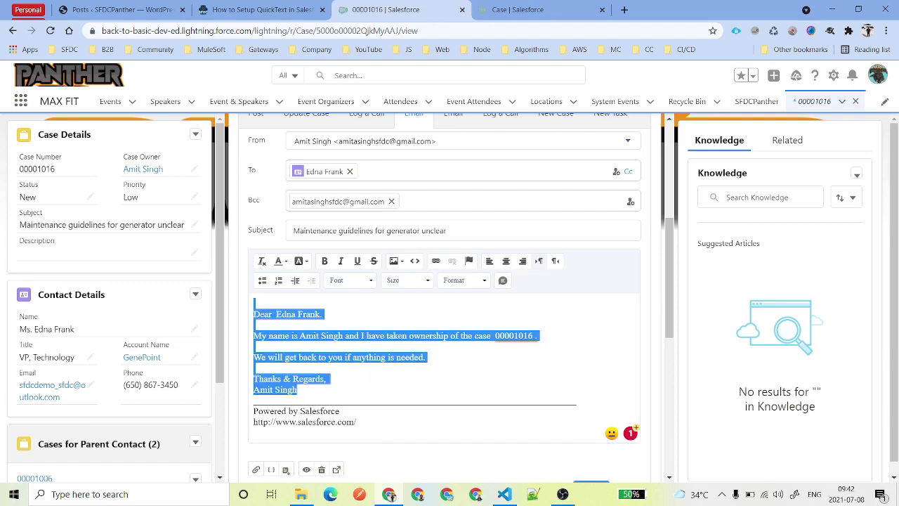
pyautogui.scroll(-3, 254, 314)
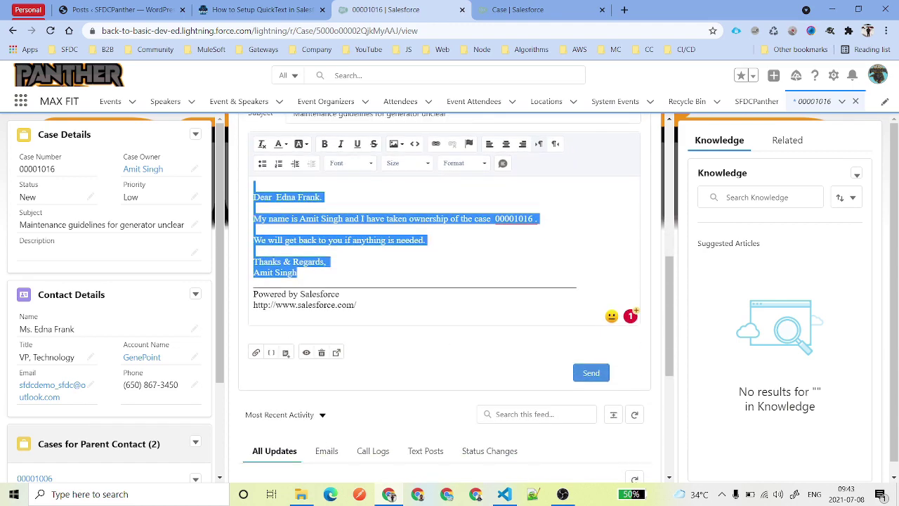
pyautogui.click(254, 185)
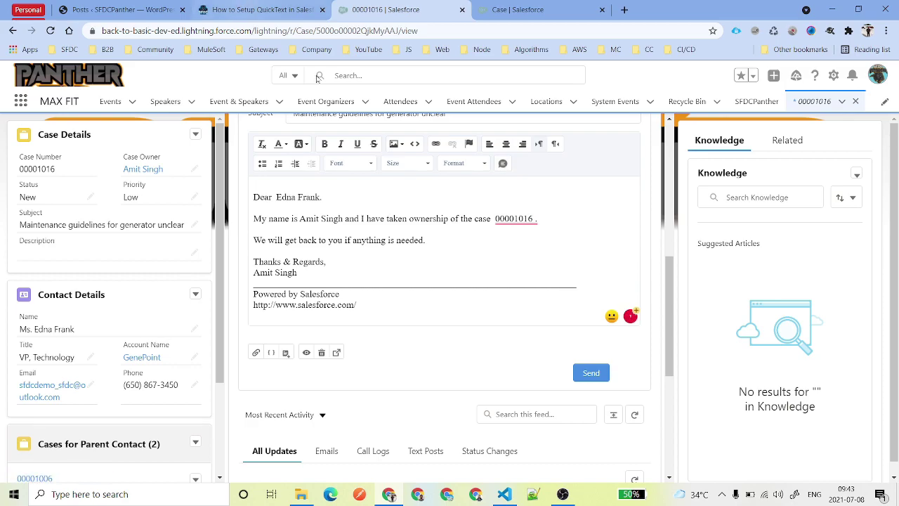
# Read the Insert and Use Quick Text section of the SFDCPanther article for the keyboard shortcuts, and return to the case
pyautogui.click(262, 9)
pyautogui.scroll(-15, 300, 262)
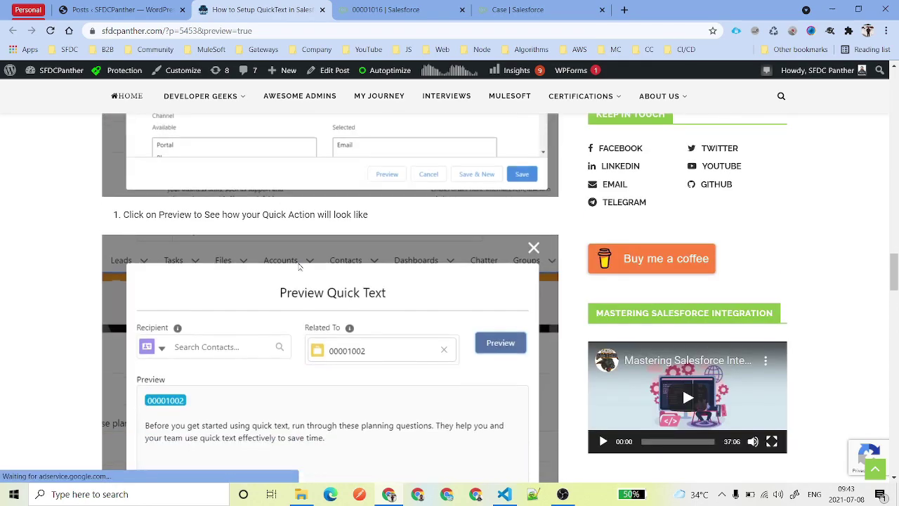
pyautogui.scroll(-6, 299, 266)
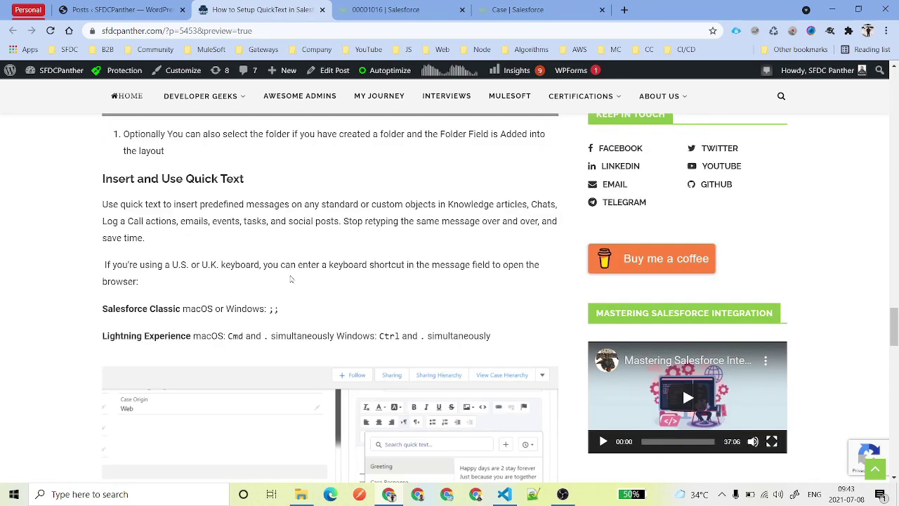
pyautogui.scroll(-1, 291, 279)
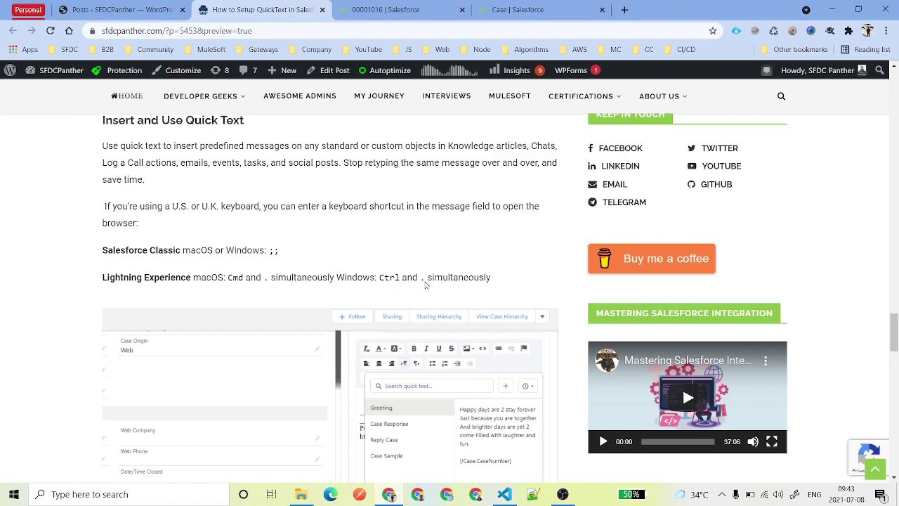
pyautogui.click(390, 6)
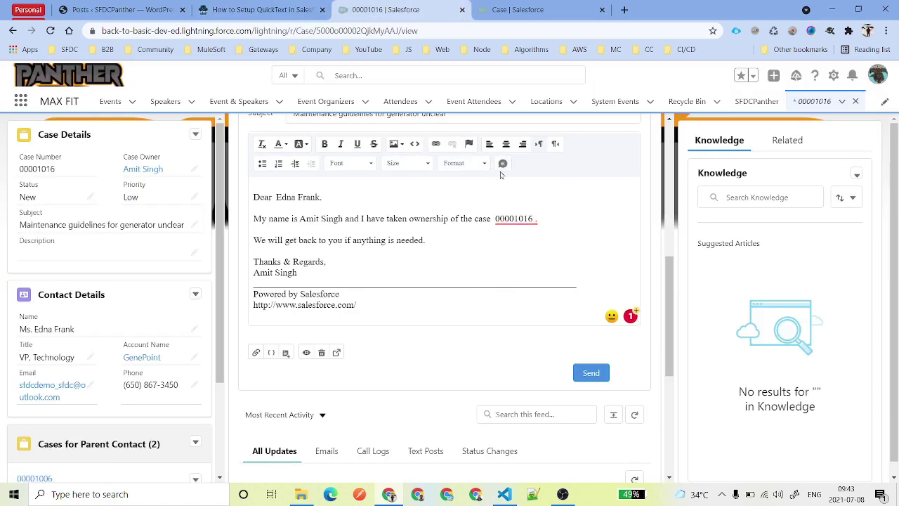
# Insert the Greeting quick text at the start of the email body and delete the inserted text again
pyautogui.click(502, 164)
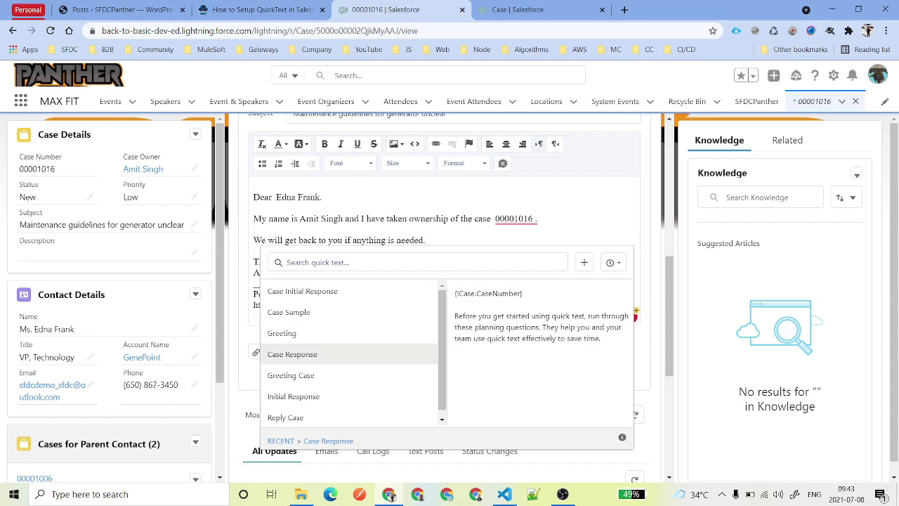
pyautogui.click(314, 335)
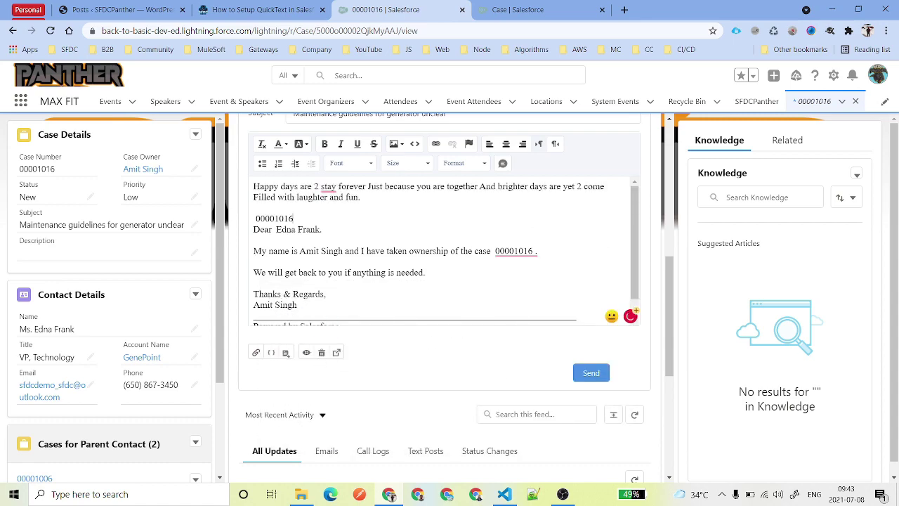
pyautogui.moveTo(294, 219); pyautogui.dragTo(253, 186)
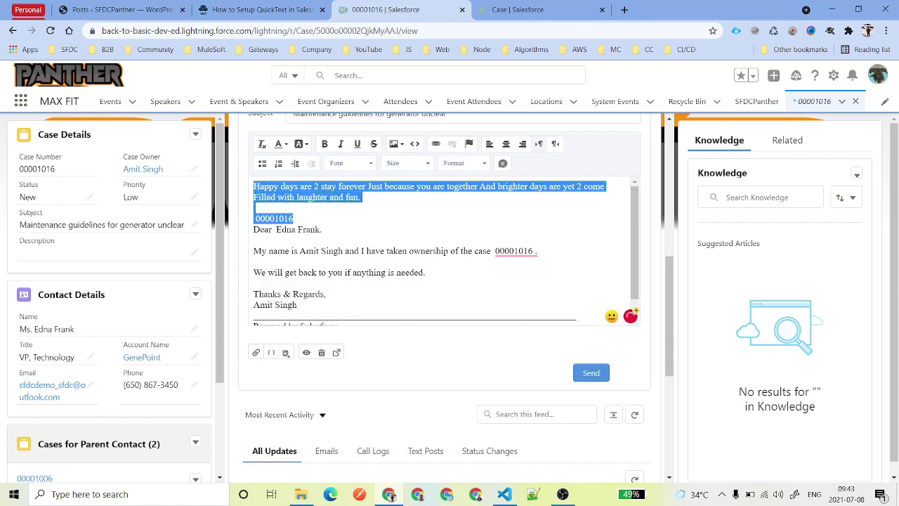
pyautogui.press('BackSpace')
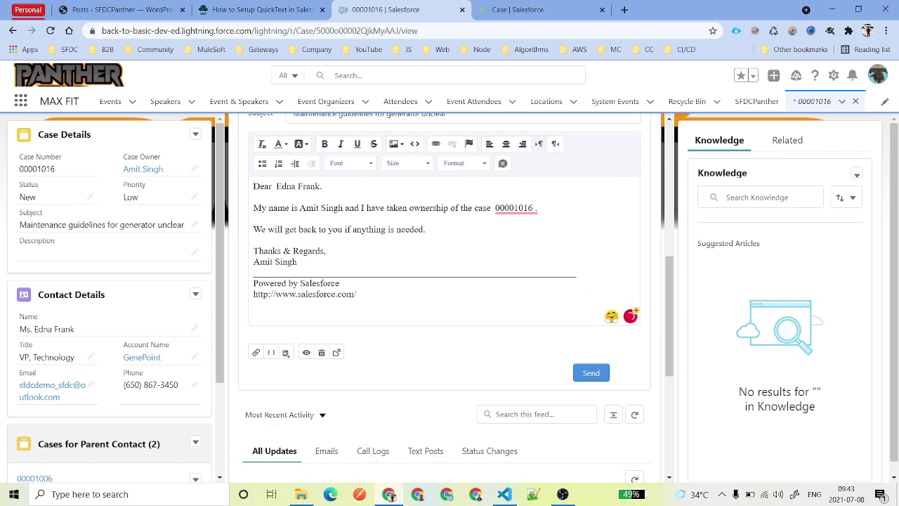
# Send the case email and check its entry in the case feed
pyautogui.click(590, 373)
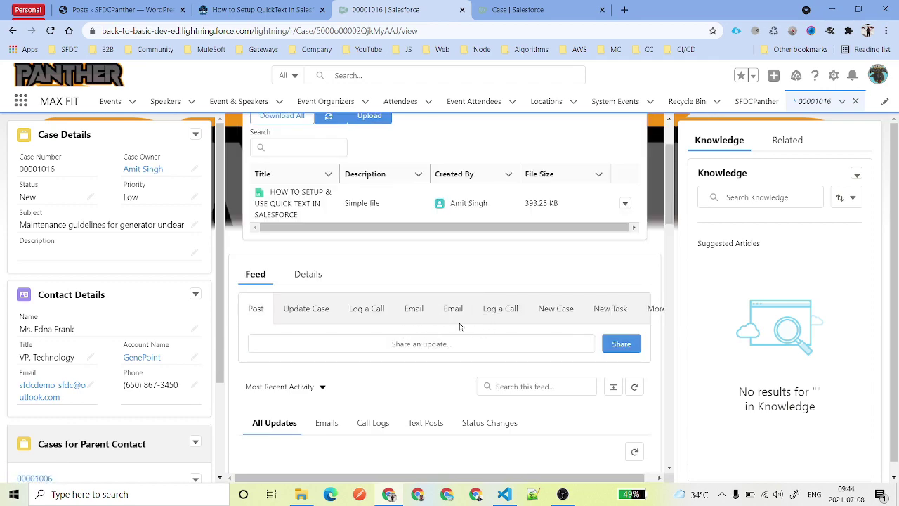
pyautogui.scroll(-3, 471, 340)
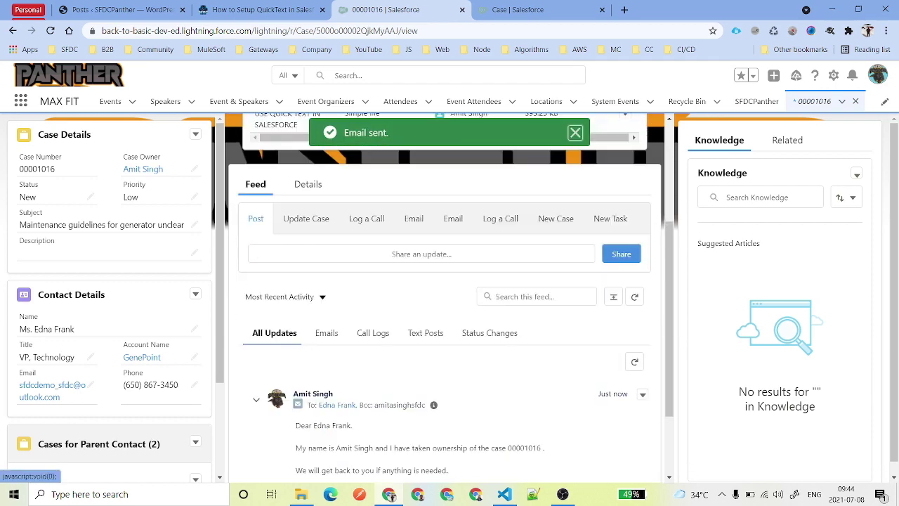
pyautogui.scroll(5, 483, 354)
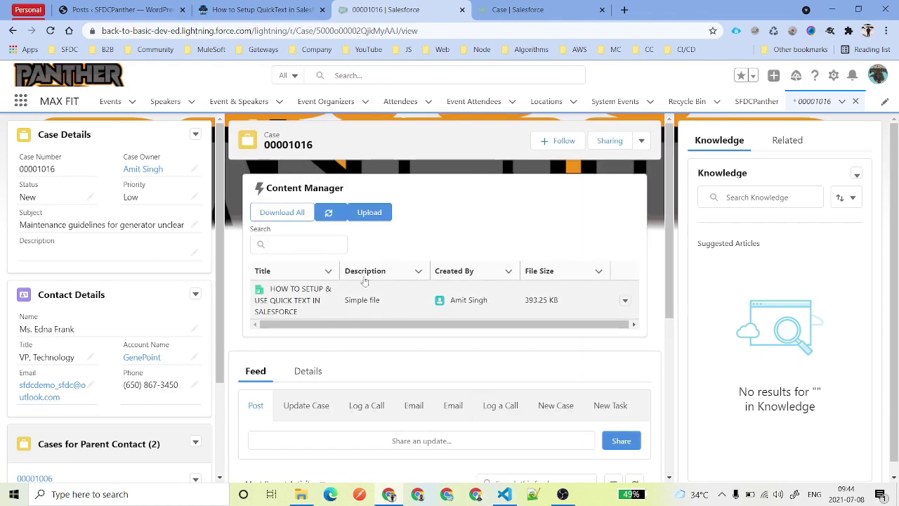
pyautogui.scroll(-3, 393, 315)
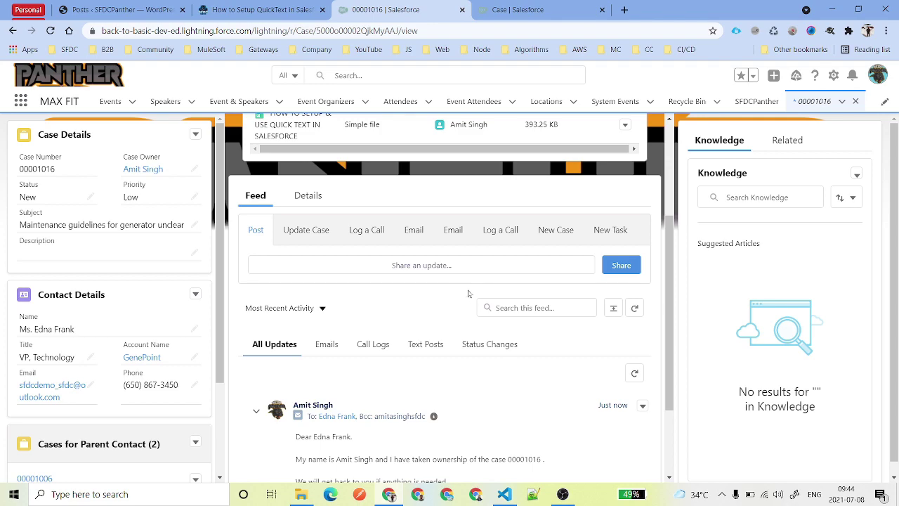
pyautogui.scroll(3, 469, 293)
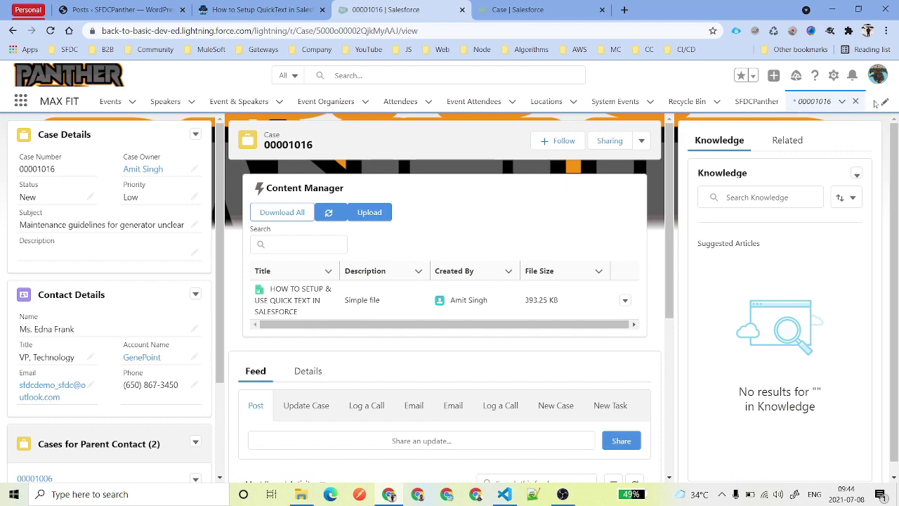
# Find Quick Text by searching the App Launcher for "Quick" and open it
pyautogui.click(20, 101)
pyautogui.write('Qui')
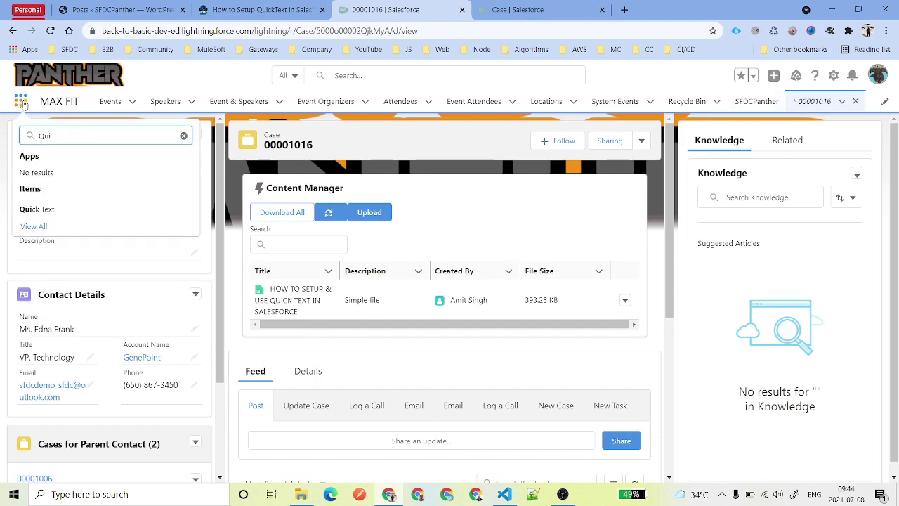
pyautogui.click(33, 226)
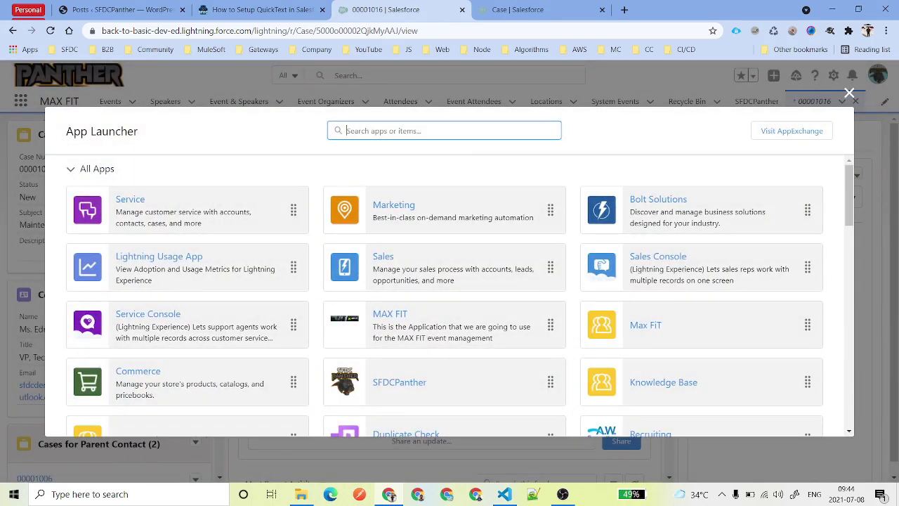
pyautogui.write('Quick')
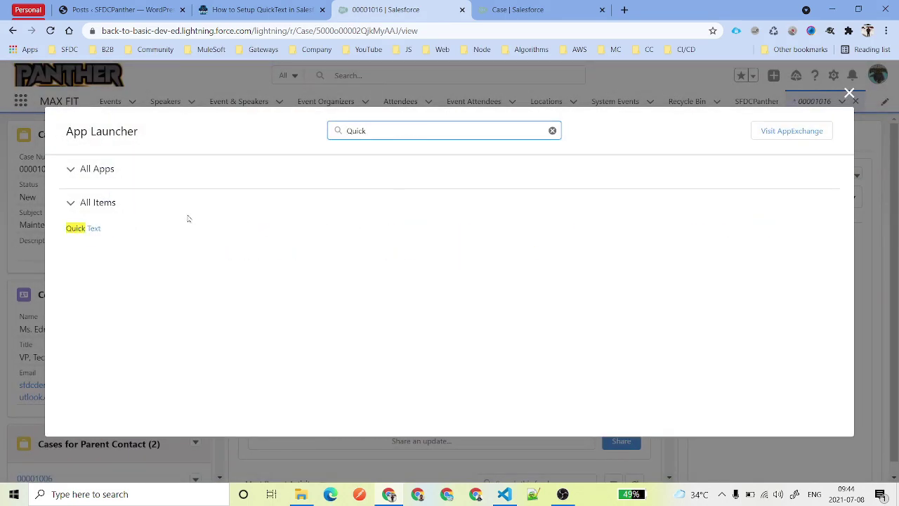
pyautogui.click(89, 228)
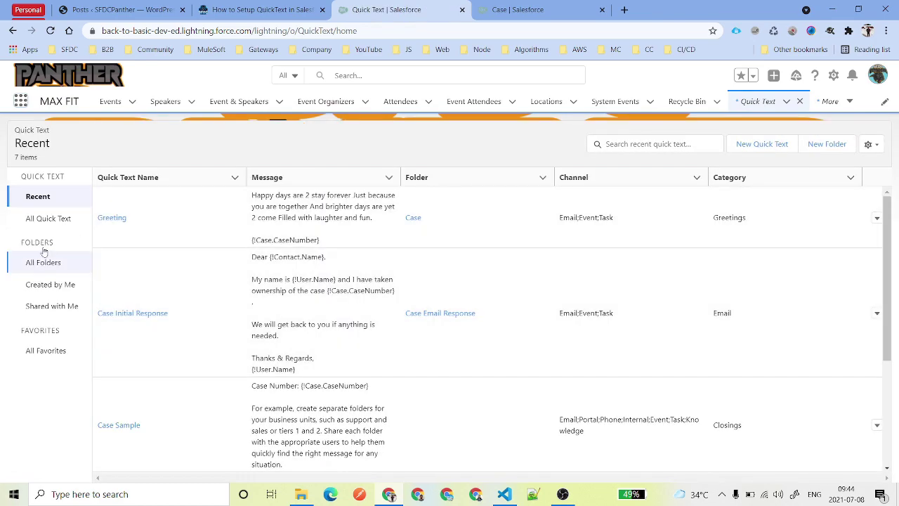
# Show all Quick Text folders, review the Case folder's sharing options for access level and Share With, and close them without sharing
pyautogui.click(44, 262)
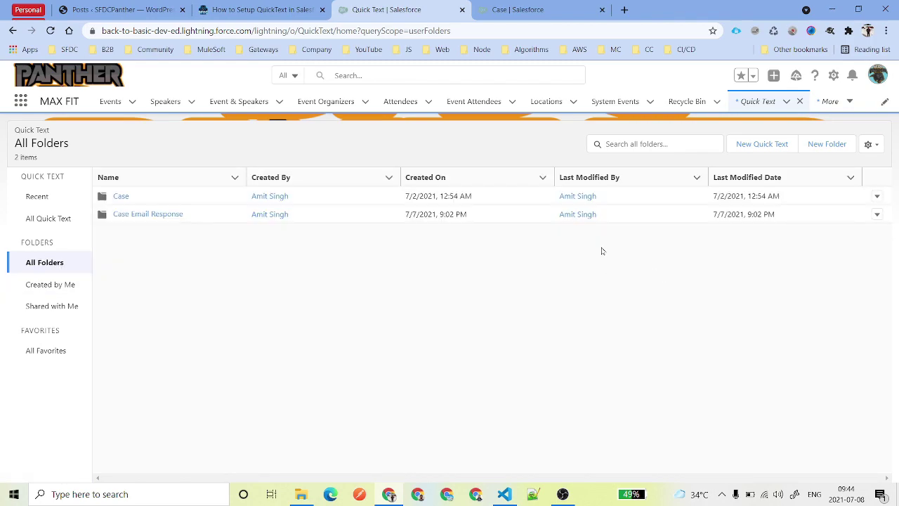
pyautogui.click(877, 196)
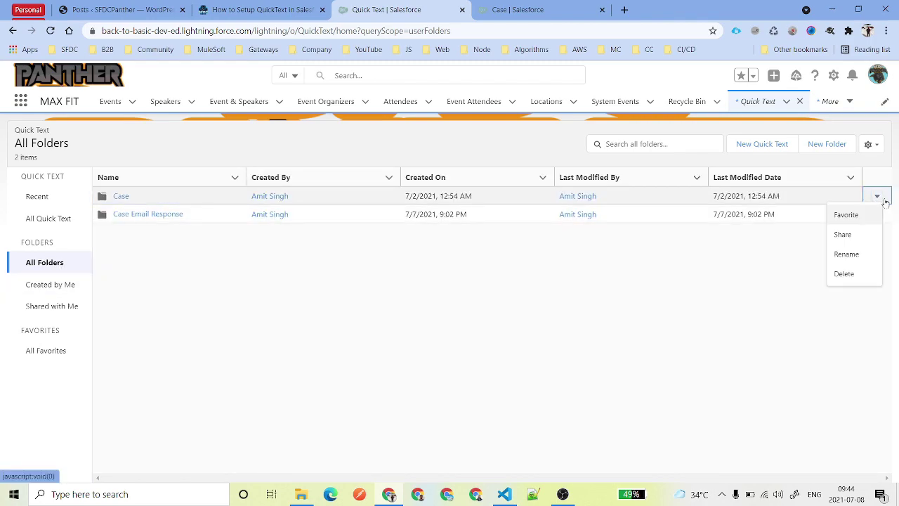
pyautogui.click(866, 239)
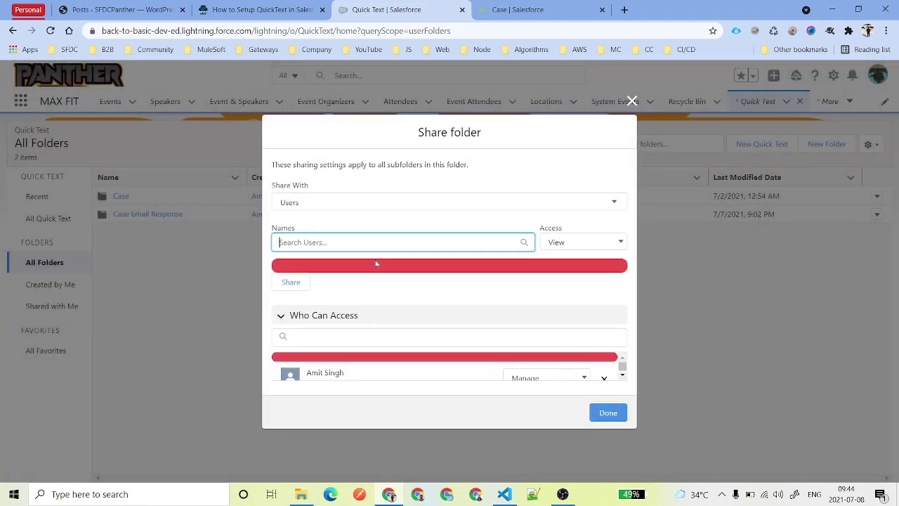
pyautogui.click(577, 241)
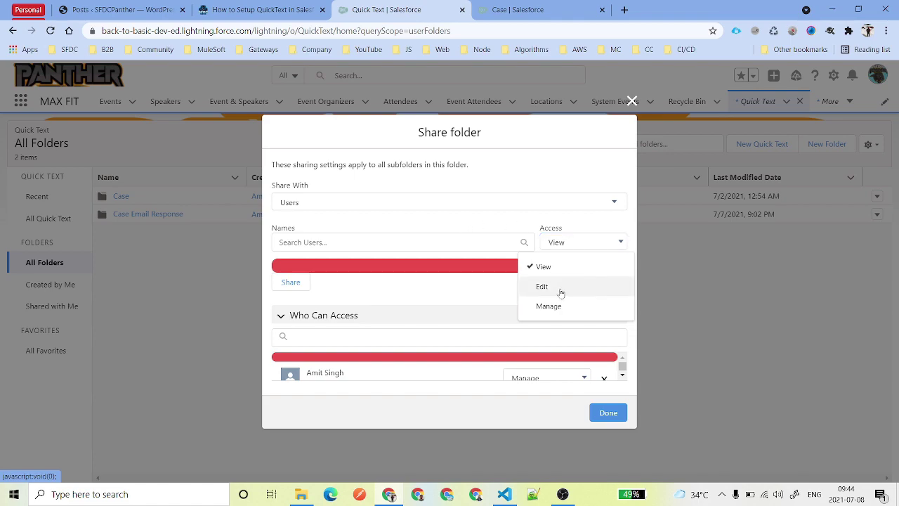
pyautogui.click(332, 204)
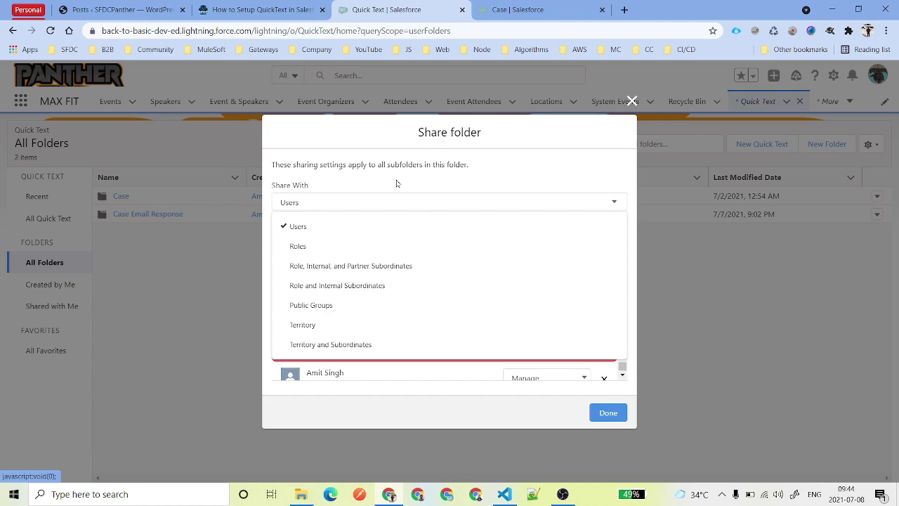
pyautogui.click(431, 179)
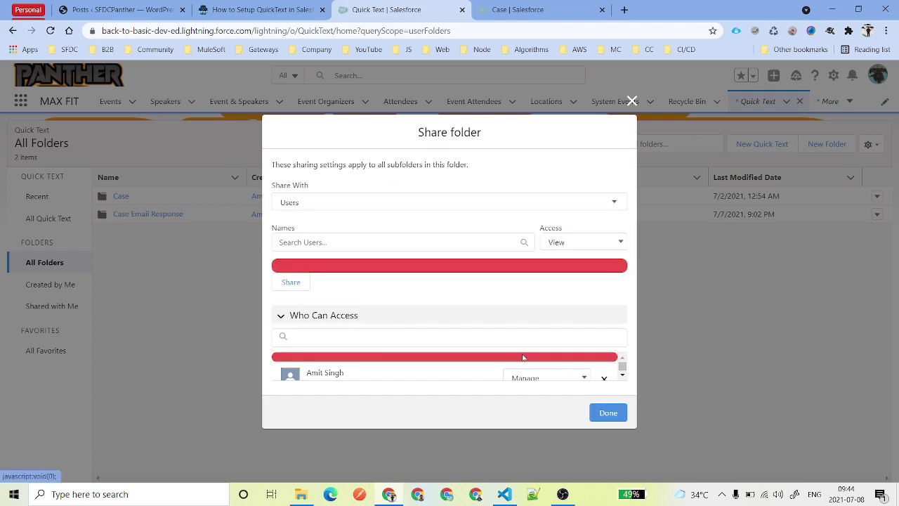
pyautogui.click(633, 100)
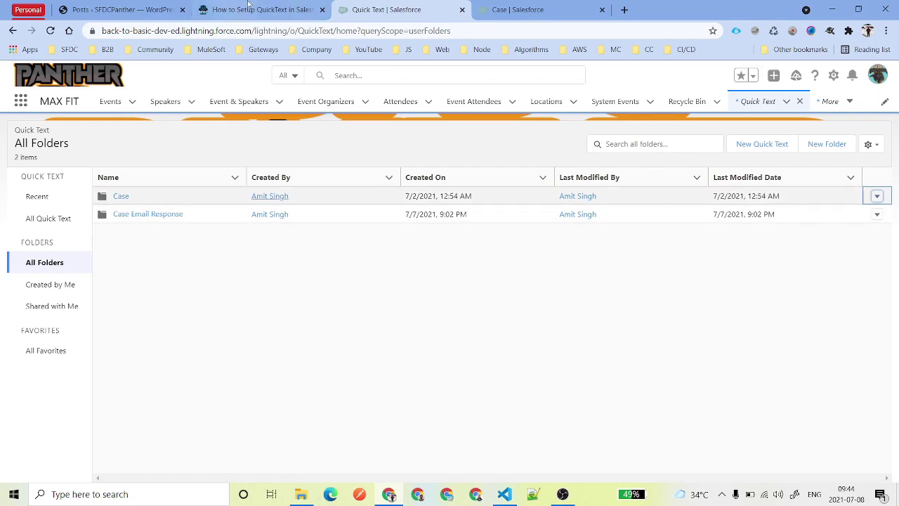
# Return to the SFDCPanther Quick Text article and open the link located above its New Quick Text screenshots
pyautogui.hotkey('ctrl', 'shift', 'Tab')
pyautogui.scroll(5, 292, 271)
pyautogui.scroll(10, 293, 272)
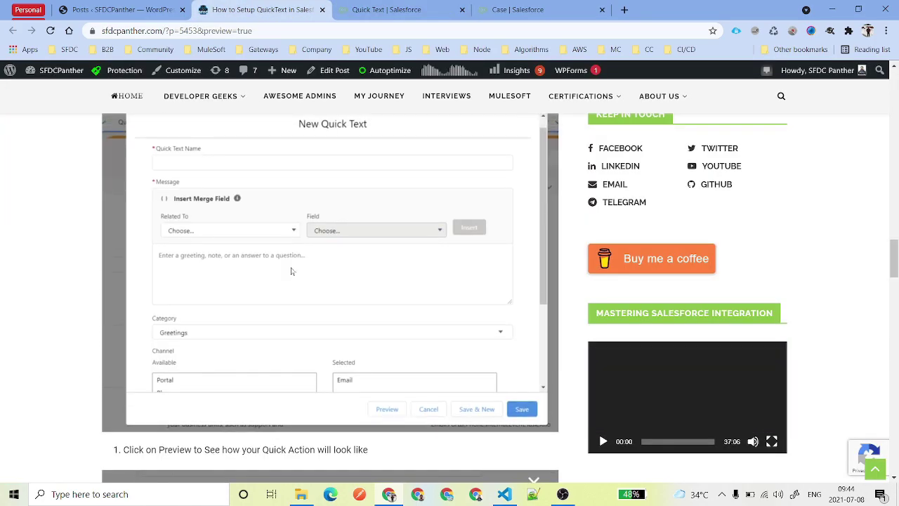
pyautogui.click(284, 327)
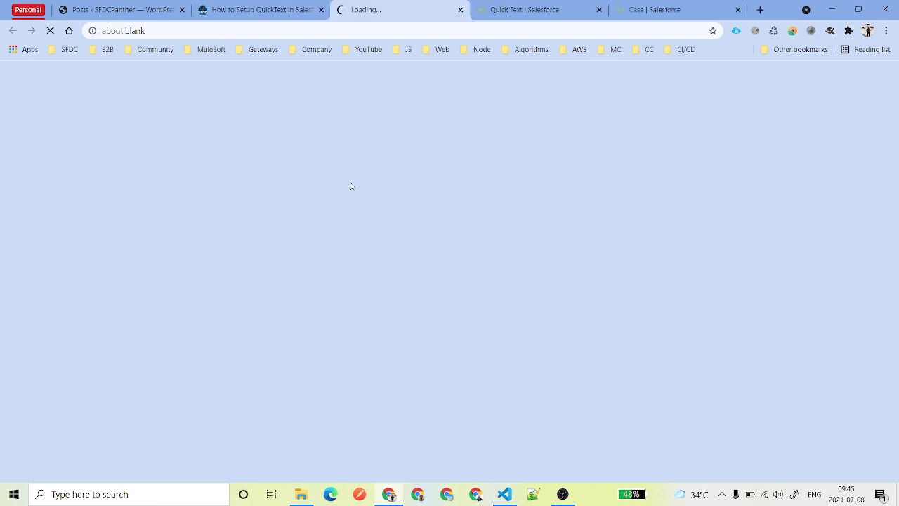